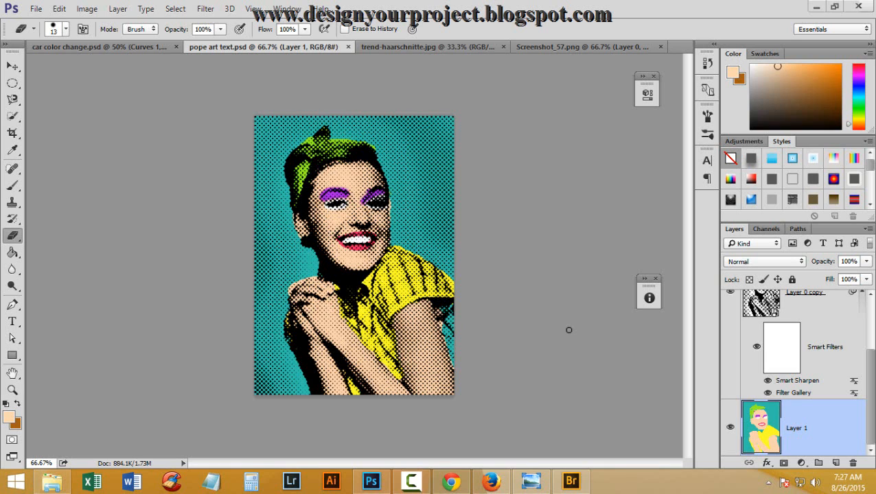
- Compare the original Screenshot_57.png photo with the finished pope art text.psd, and view trend-haarschnitte.jpg in full
click(540, 45)
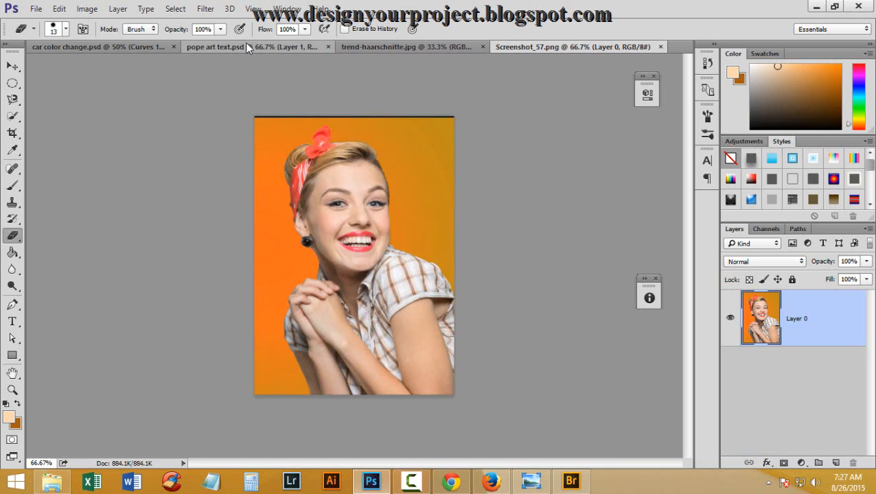
click(274, 48)
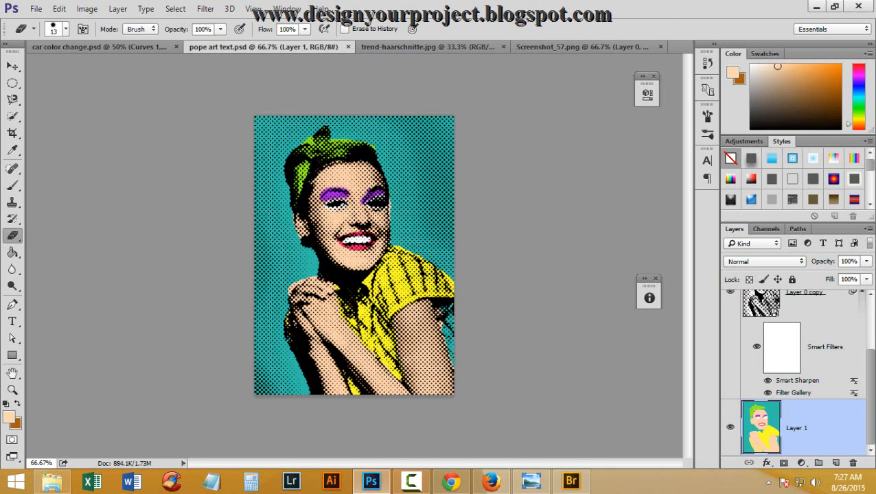
click(451, 48)
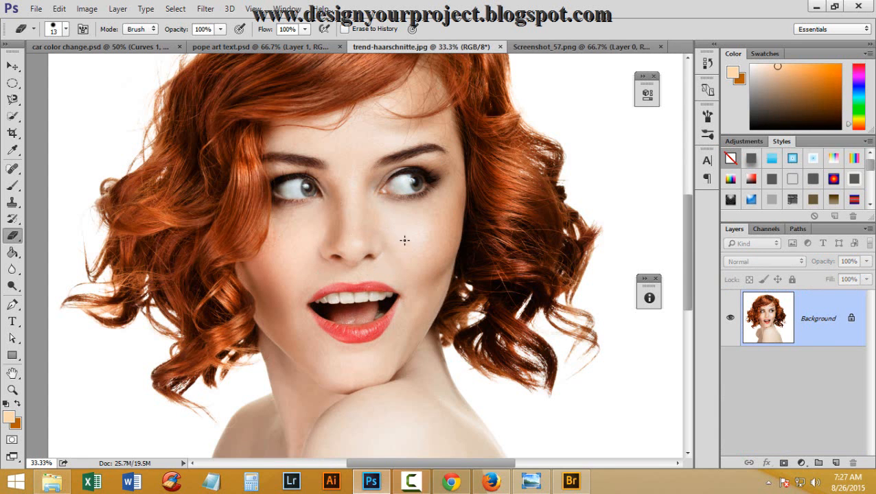
ctrl+alt+click(412, 218)
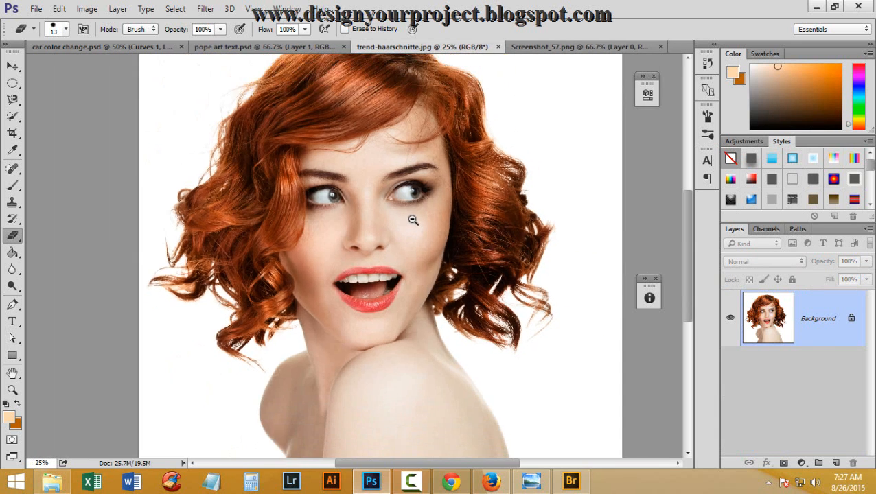
ctrl+alt+click(412, 219)
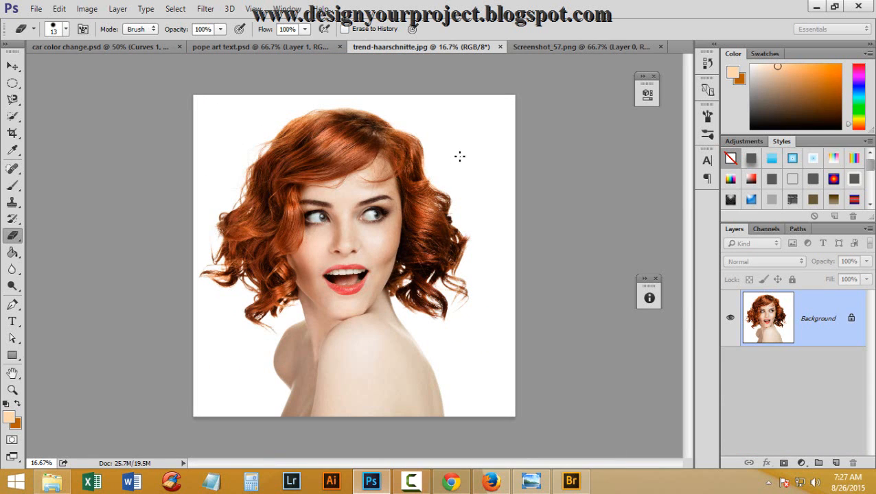
click(247, 46)
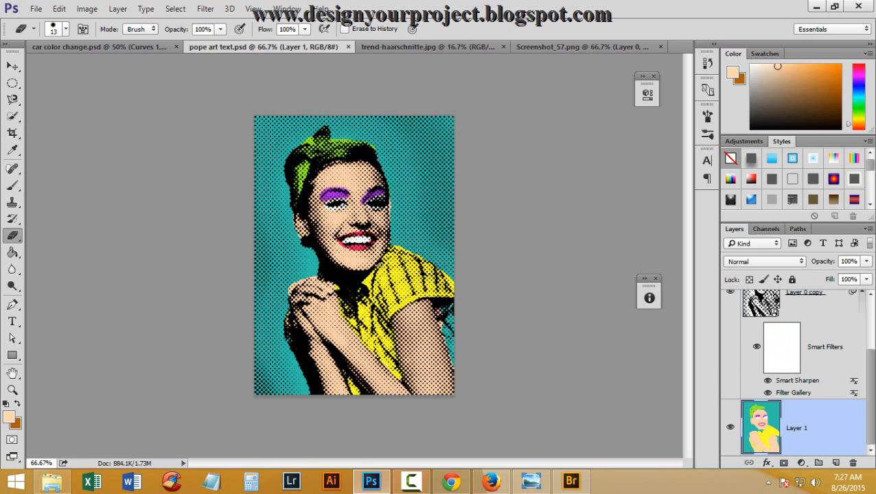
- Resample trend-haarschnitte.jpg to a resolution of 72 pixels/inch, keeping automatic resampling
click(382, 44)
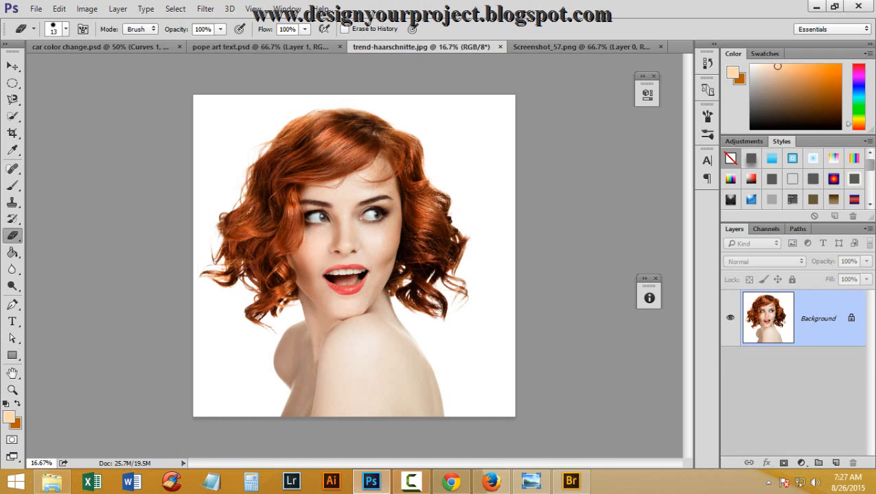
click(86, 9)
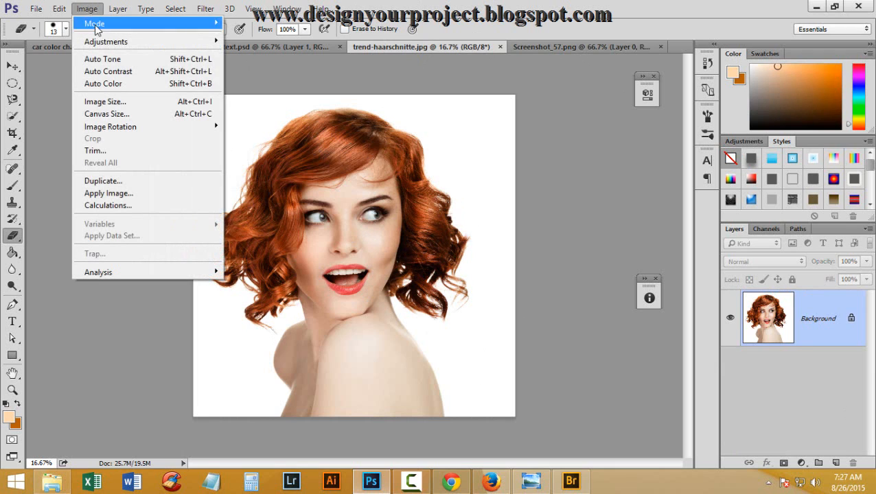
click(168, 102)
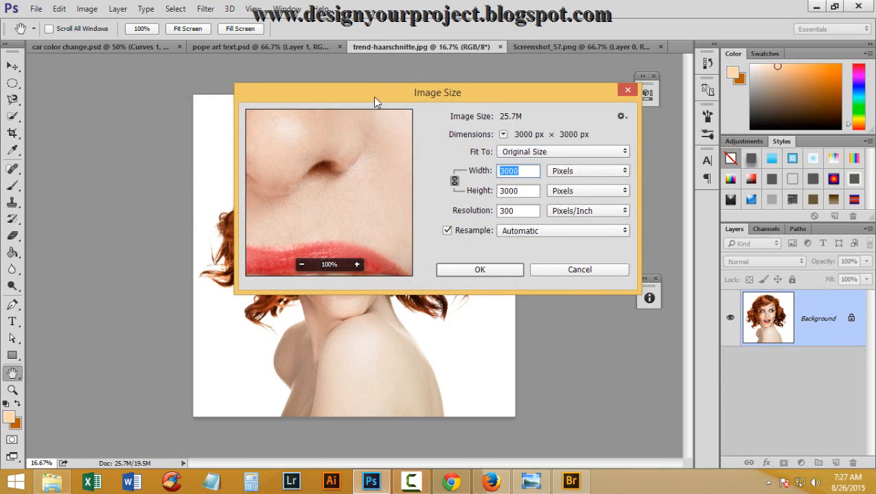
drag(376, 102, 463, 58)
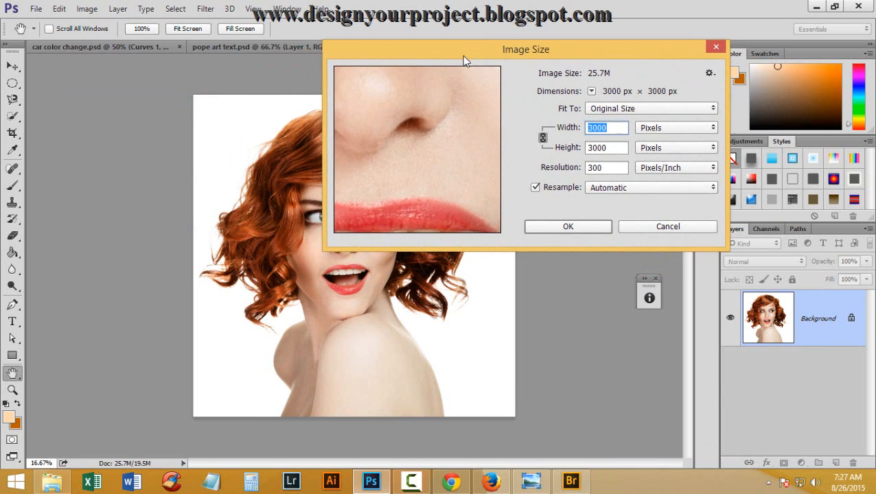
double_click(607, 167)
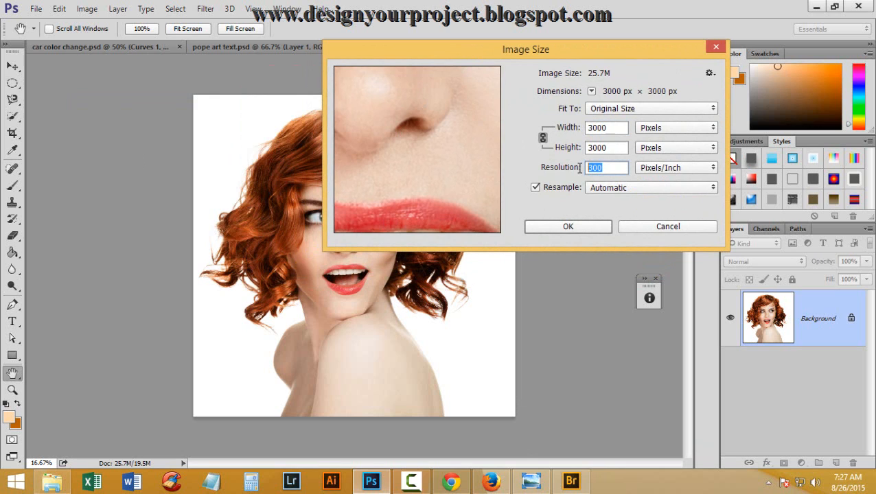
text(72)
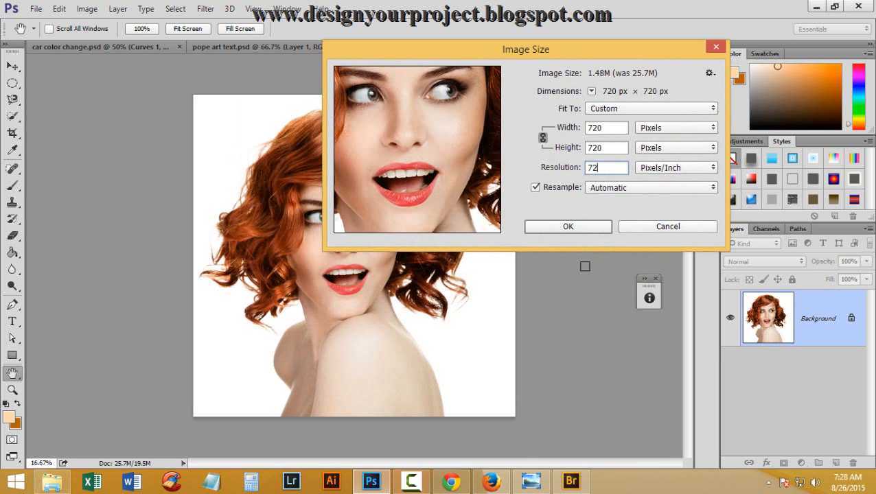
click(579, 230)
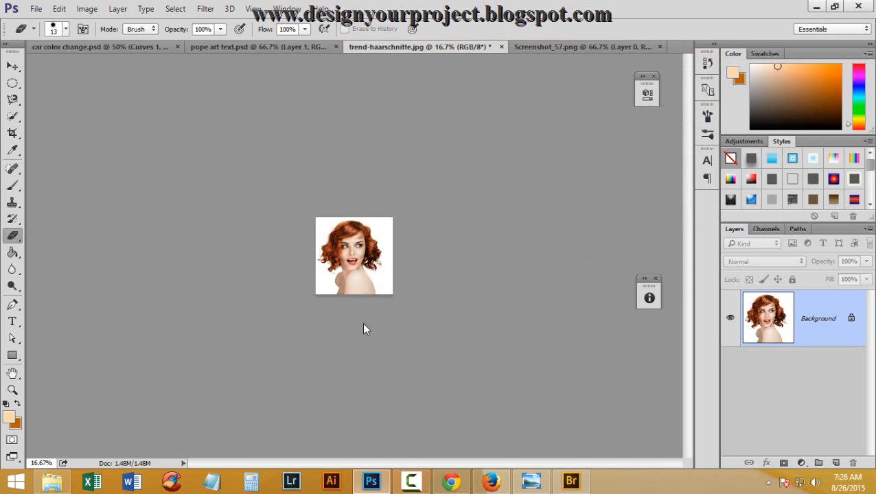
- Unlock the Background layer of the portrait so it becomes a regular layer, leaving its layer style unchanged
ctrl+click(348, 254)
ctrl+click(348, 254)
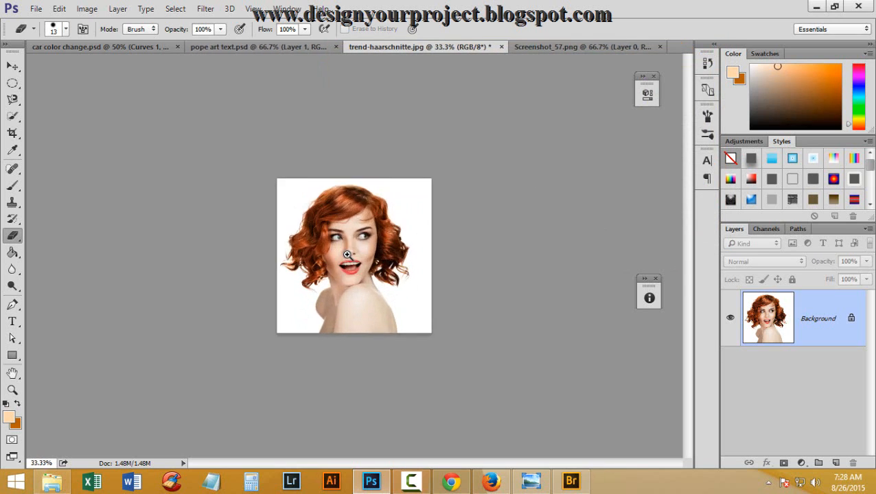
ctrl+click(349, 254)
ctrl+click(349, 255)
key(ctrl+plus)
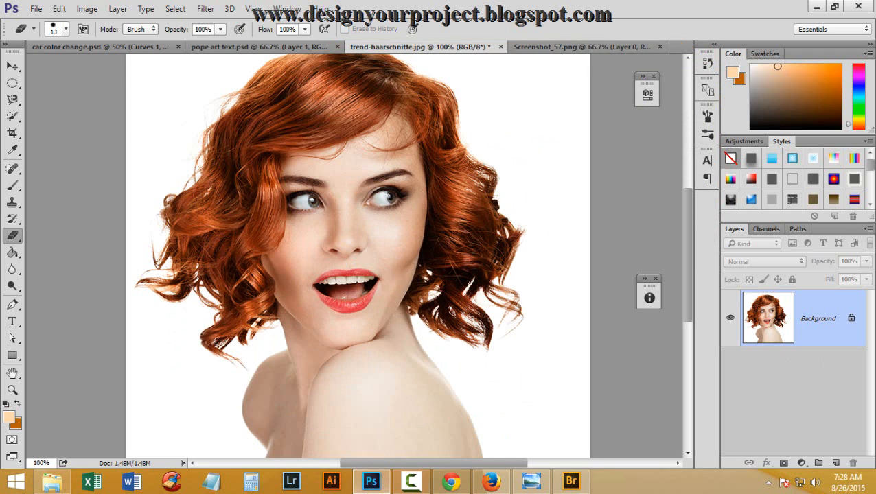
click(852, 319)
double_click(827, 323)
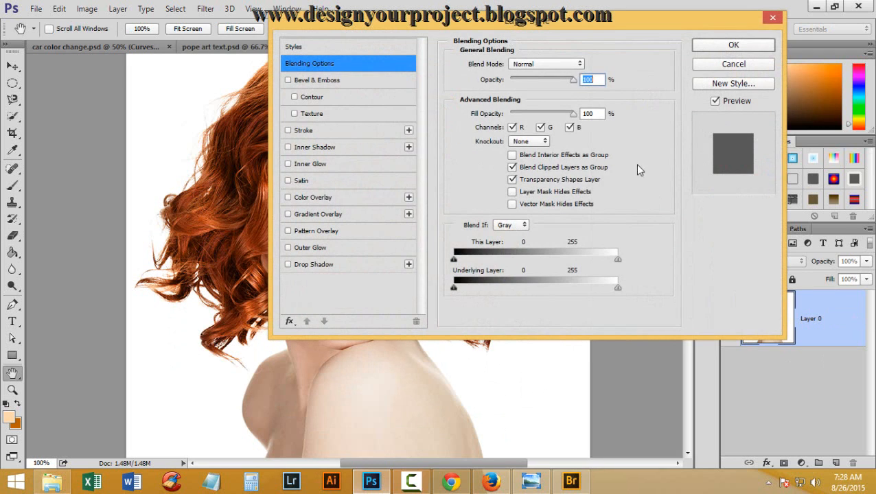
click(733, 65)
key(e)
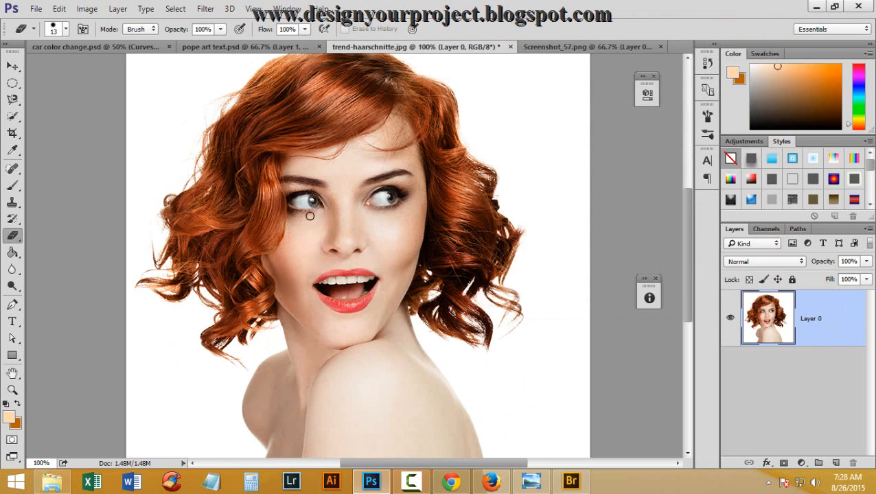
- Select the whole woman, including her hair, face and shoulders, with the Quick Selection tool
scroll(320, 202, down, 3)
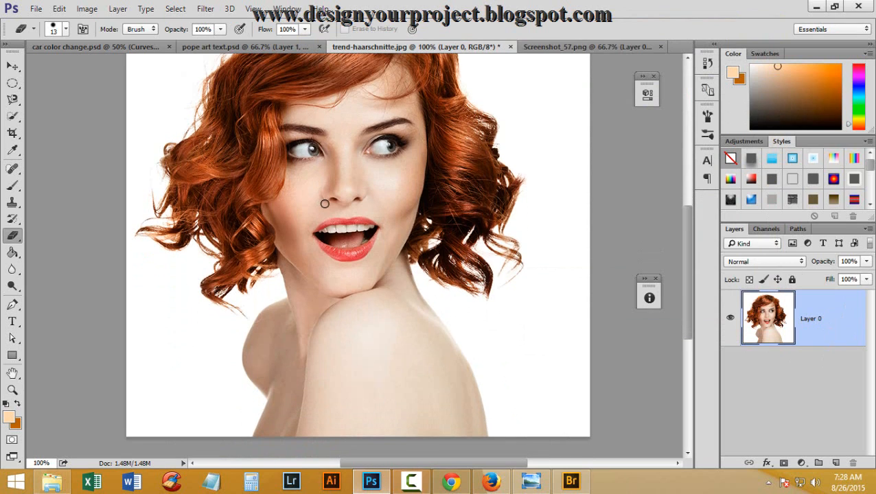
scroll(325, 204, up, 2)
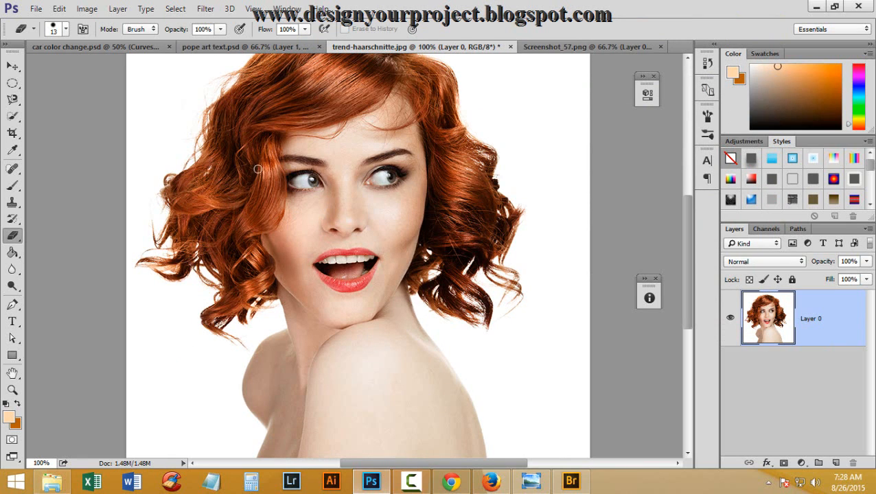
click(13, 117)
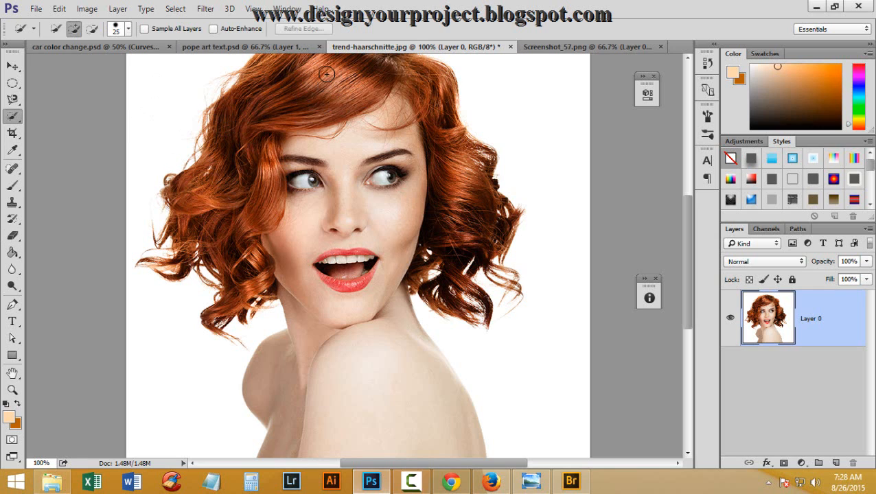
scroll(334, 130, up, 2)
scroll(347, 124, down, 1)
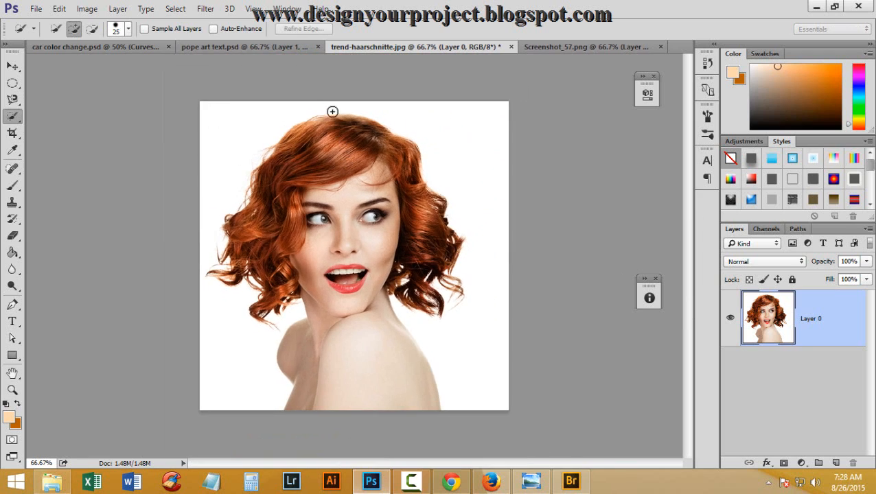
mouse_move(332, 111)
mouse_down()
mouse_move(321, 127)
mouse_move(338, 168)
mouse_up()
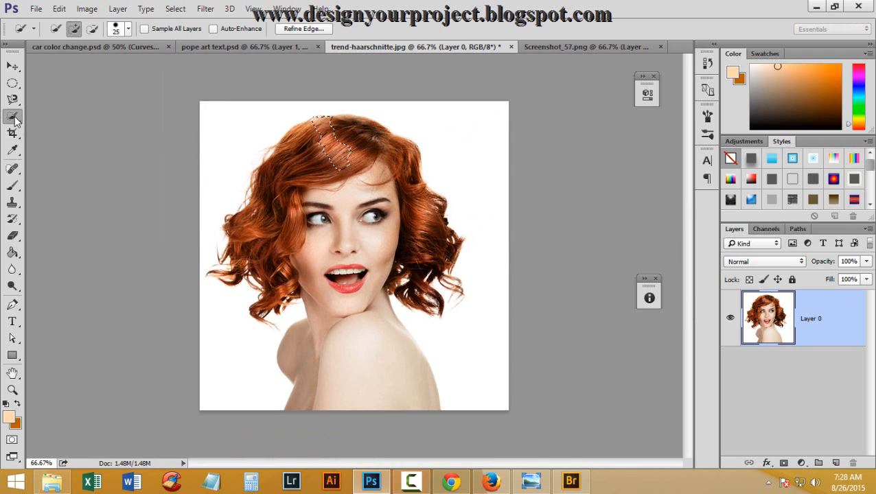
key(ctrl+d)
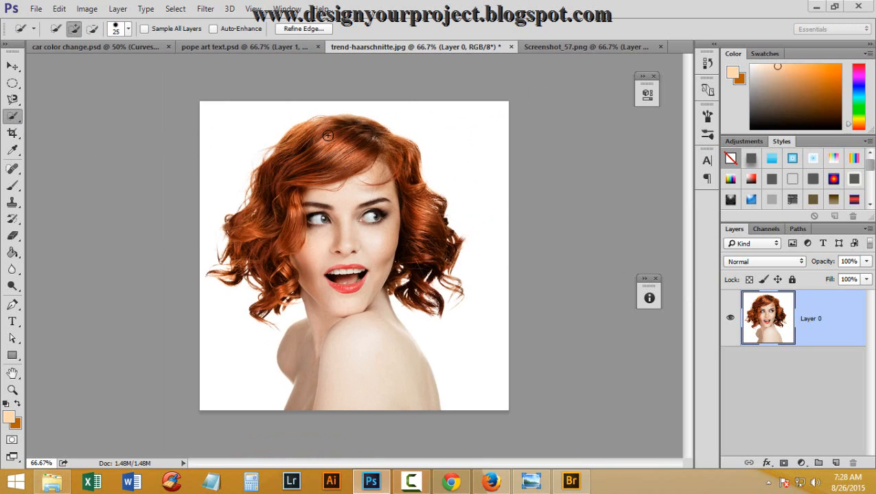
mouse_move(306, 197)
mouse_down()
mouse_move(317, 140)
mouse_move(268, 201)
mouse_move(246, 253)
mouse_move(268, 275)
mouse_up()
mouse_move(348, 245)
mouse_down()
mouse_move(381, 175)
mouse_move(354, 338)
mouse_move(358, 405)
mouse_move(408, 233)
mouse_up()
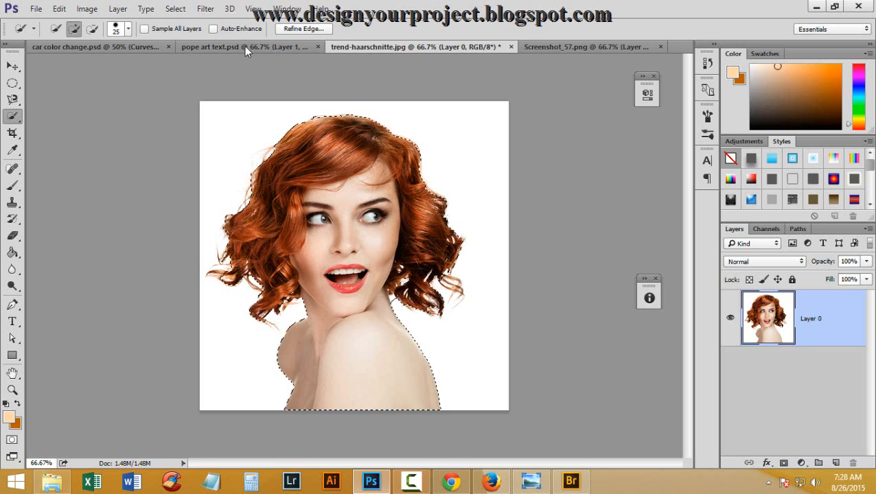
- Open Refine Edge for the woman's selection and set its view mode to On Black
click(177, 9)
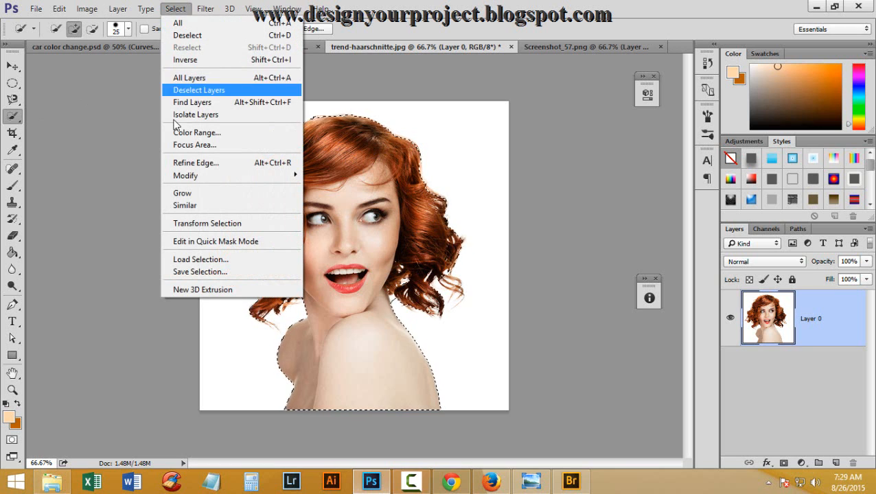
click(201, 163)
drag(679, 14, 508, 13)
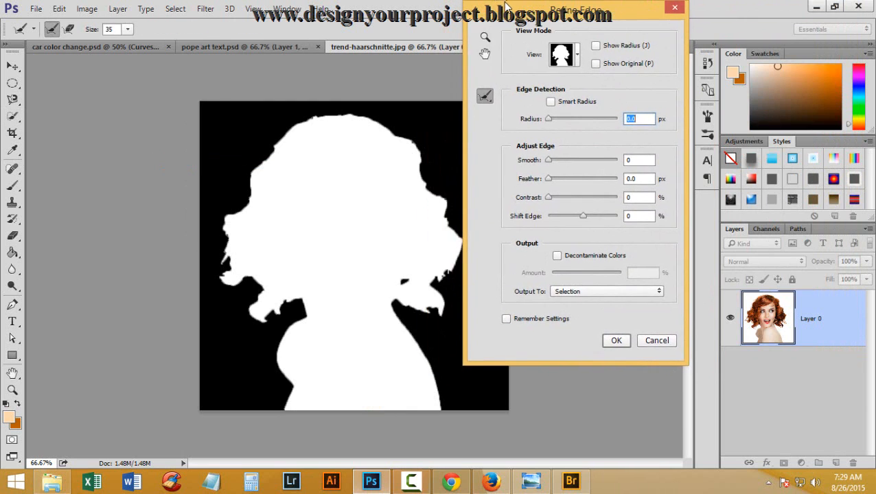
click(577, 56)
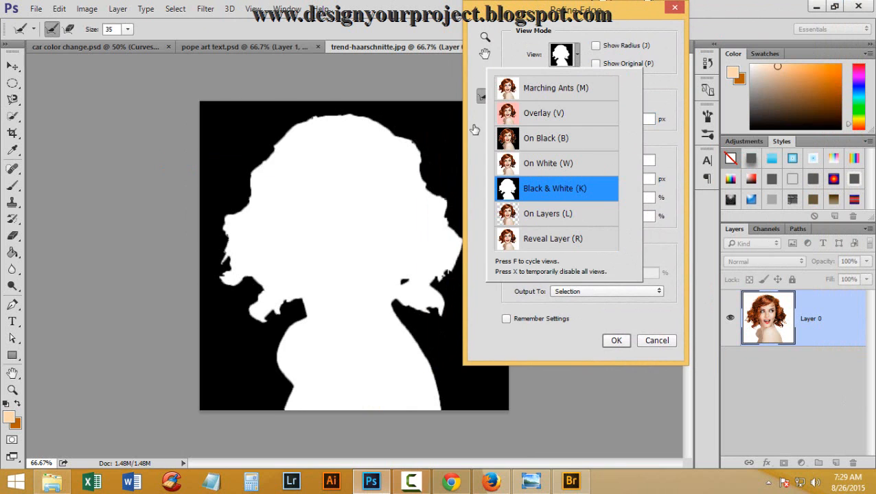
click(511, 138)
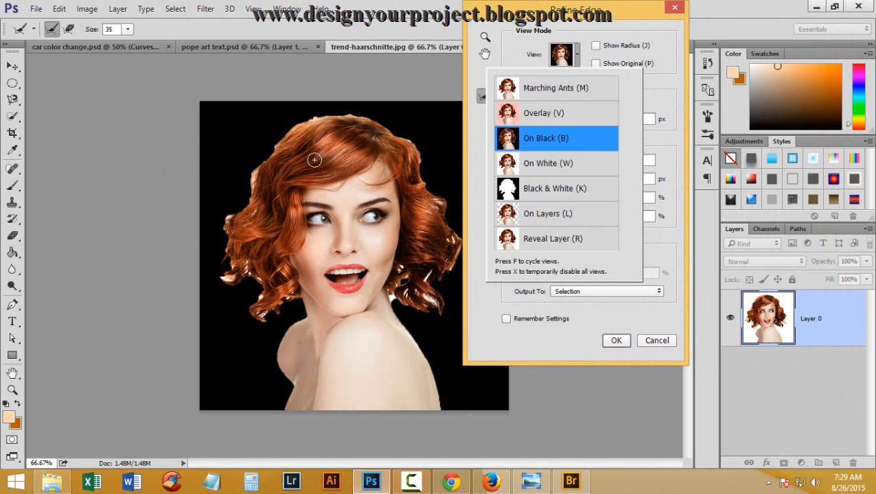
click(624, 14)
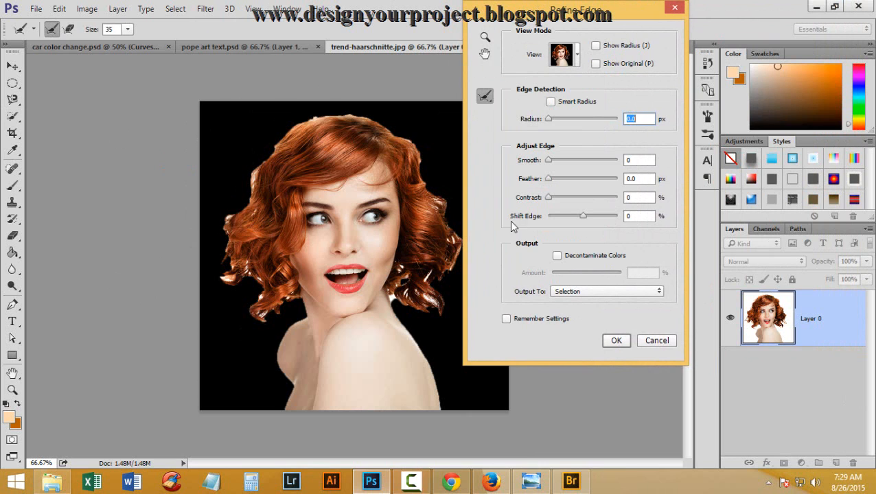
- Refine the selection edge along the curls on both sides and the top of the hair with the size 35 Refine Radius brush
ctrl+click(292, 166)
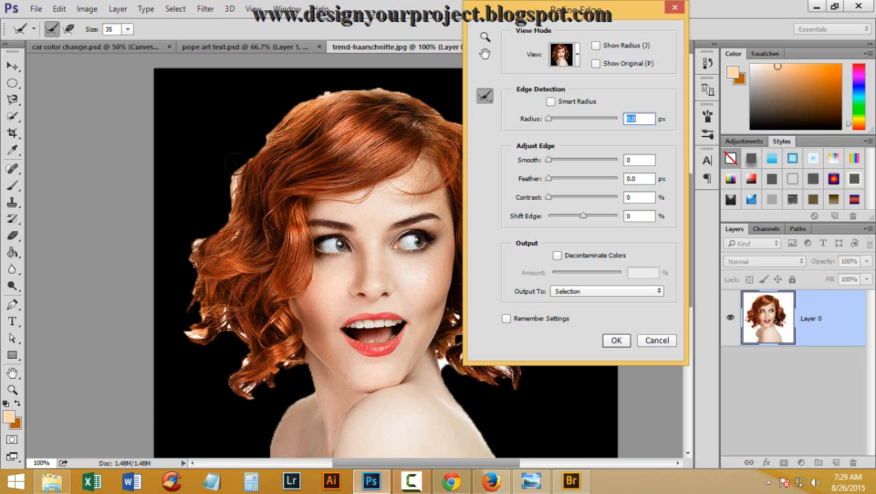
mouse_move(235, 154)
mouse_down()
mouse_move(229, 199)
mouse_move(191, 254)
mouse_move(186, 294)
mouse_move(196, 336)
mouse_move(182, 336)
mouse_move(206, 322)
mouse_move(242, 331)
mouse_move(242, 392)
mouse_move(258, 392)
mouse_move(289, 351)
mouse_move(250, 347)
mouse_up()
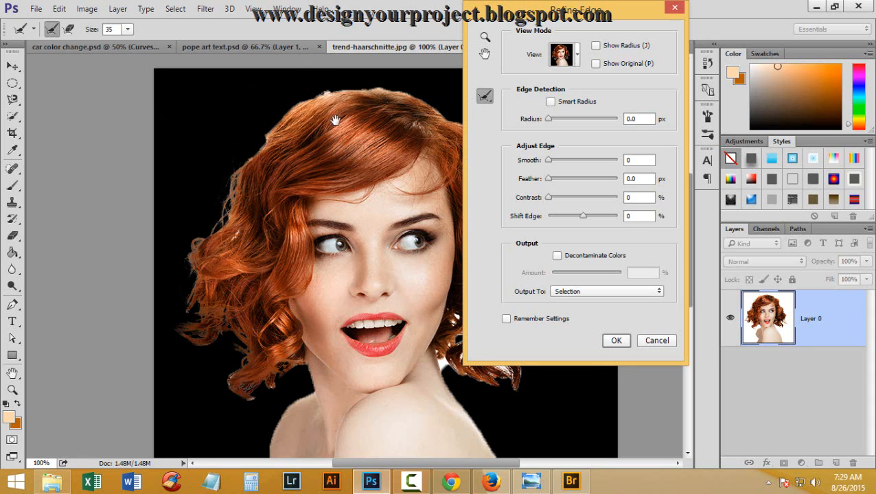
drag(350, 144, 276, 123)
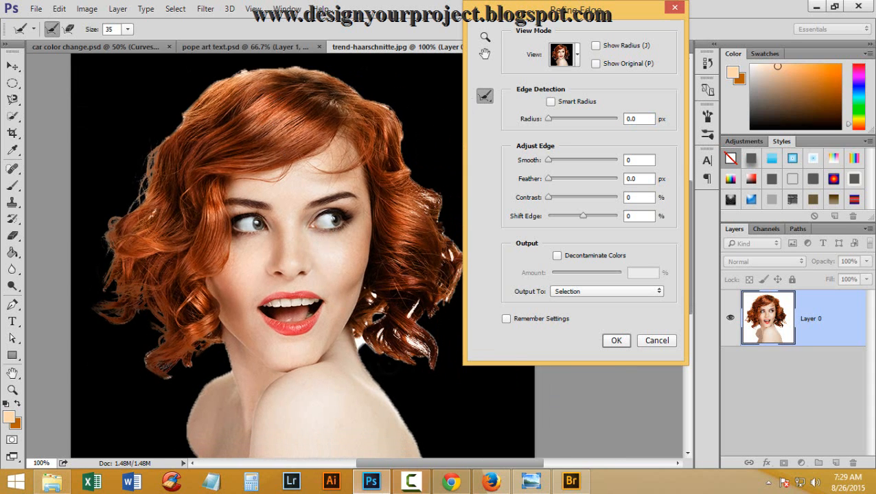
mouse_move(393, 354)
mouse_down()
mouse_move(406, 375)
mouse_move(361, 330)
mouse_move(374, 318)
mouse_move(419, 324)
mouse_up()
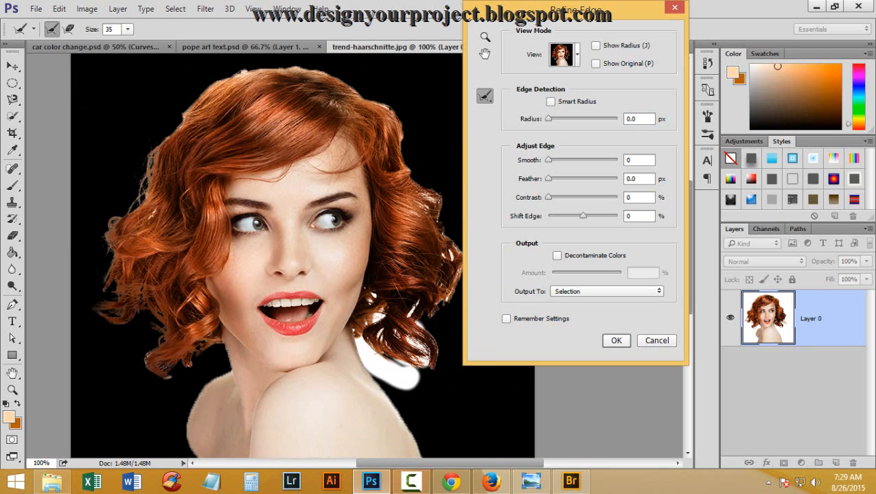
mouse_move(412, 289)
mouse_down()
mouse_move(446, 309)
mouse_move(450, 241)
mouse_move(397, 131)
mouse_move(317, 73)
mouse_move(209, 69)
mouse_move(173, 100)
mouse_move(208, 86)
mouse_move(166, 131)
mouse_move(215, 100)
mouse_move(212, 86)
mouse_move(202, 93)
mouse_up()
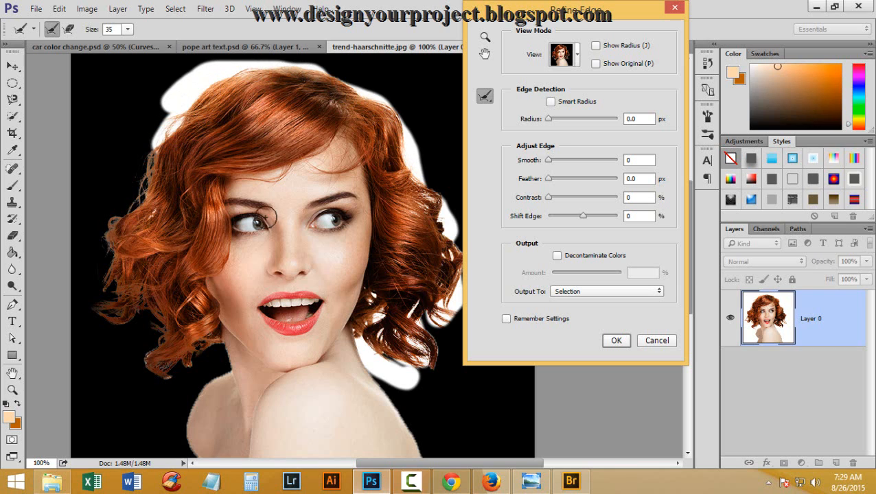
scroll(342, 264, down, 3)
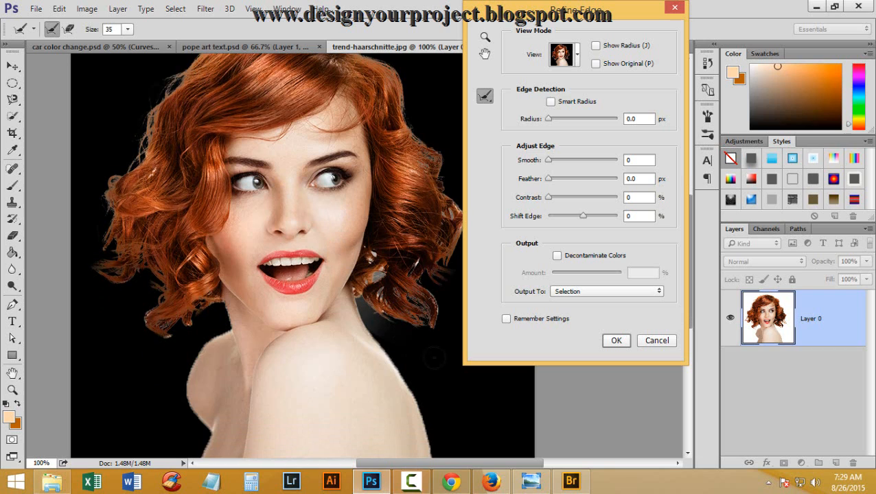
mouse_move(416, 341)
mouse_down()
mouse_move(360, 297)
mouse_move(376, 271)
mouse_move(360, 292)
mouse_move(377, 317)
mouse_move(405, 331)
mouse_up()
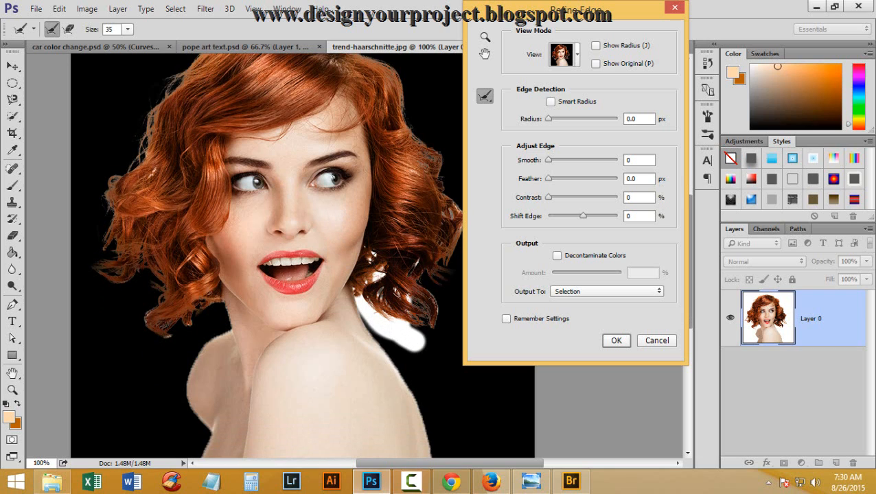
mouse_move(417, 273)
mouse_down()
mouse_move(449, 232)
mouse_move(416, 144)
mouse_move(420, 165)
mouse_up()
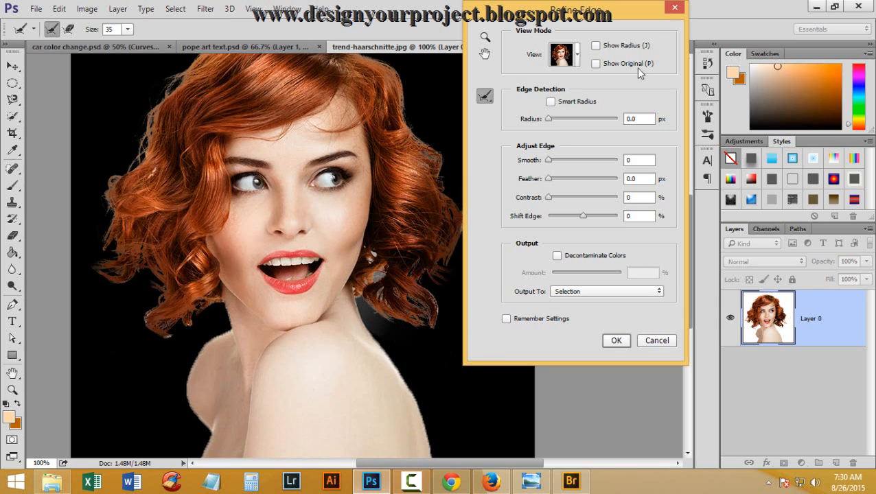
- Set the refine view to Black & White and touch up the grey gap between the neck and curls with a size 25 brush
click(575, 56)
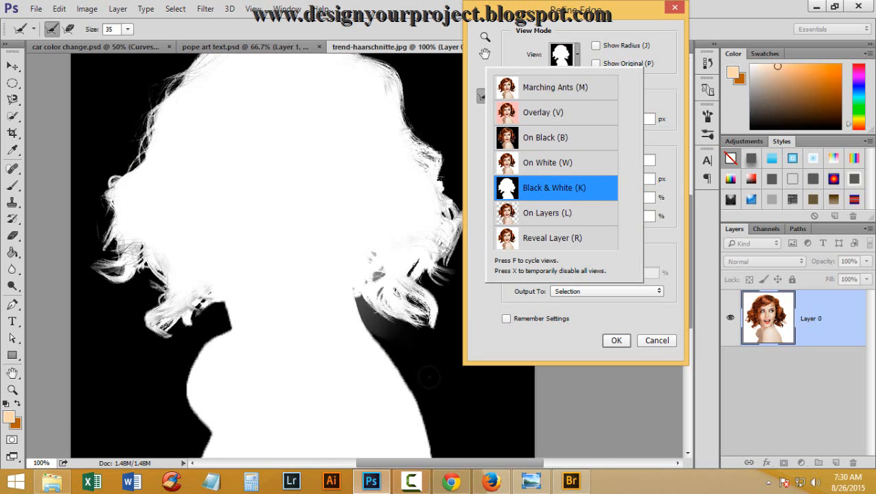
ctrl+click(352, 334)
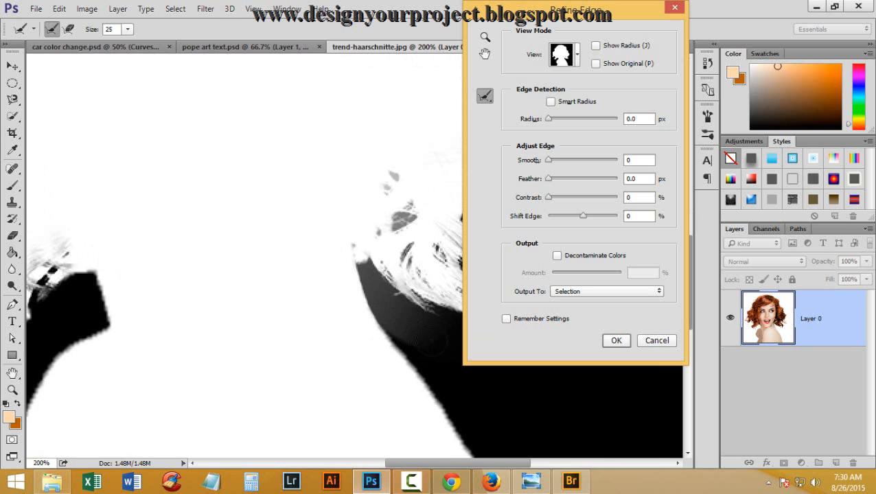
alt+click(415, 331)
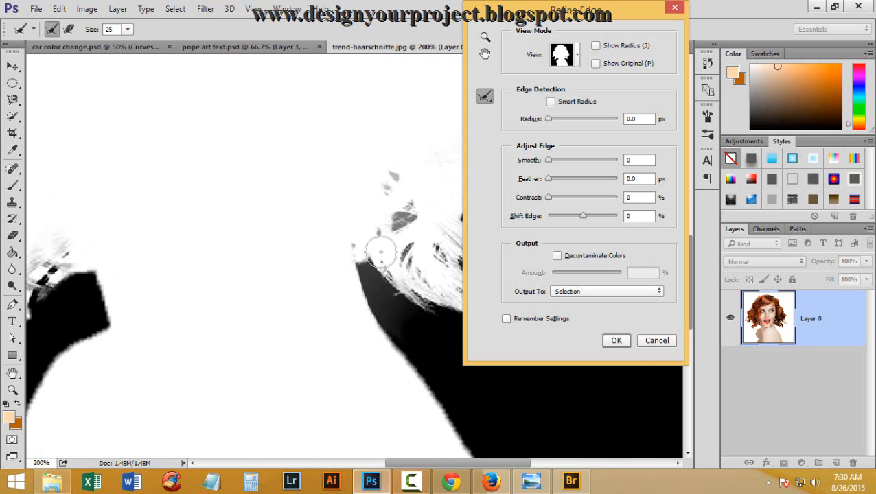
mouse_move(411, 208)
mouse_down()
mouse_move(237, 185)
mouse_move(270, 180)
mouse_up()
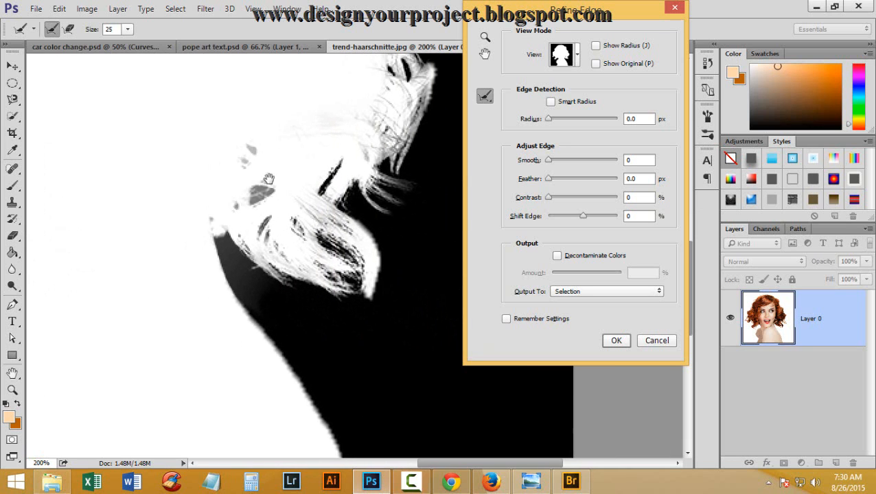
click(277, 219)
key(alt)
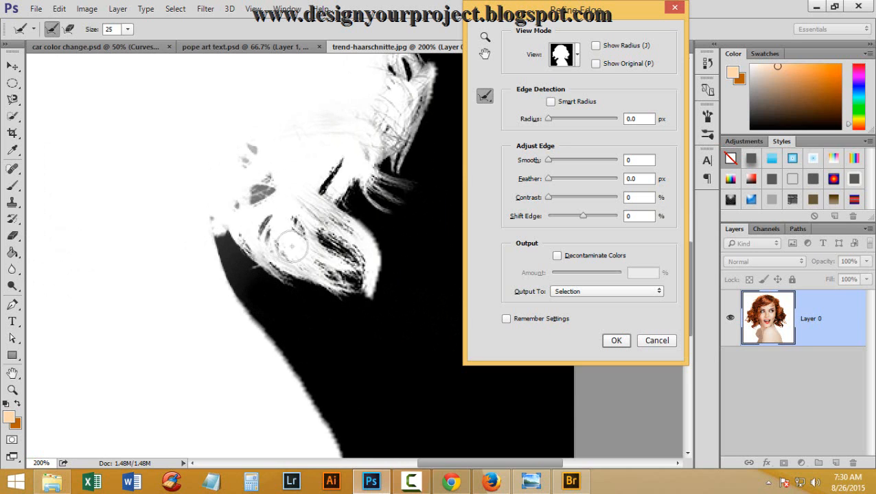
scroll(303, 228, down, 2)
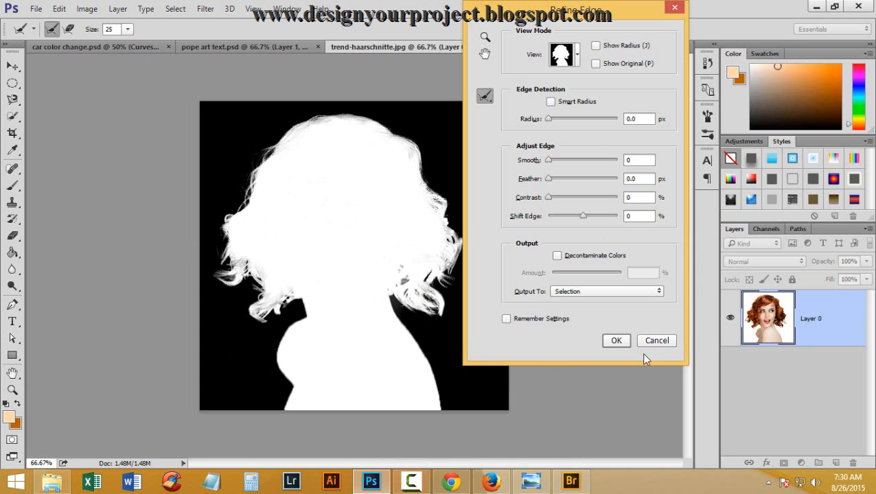
- Output the refined selection as a Layer Mask on the portrait layer
click(582, 293)
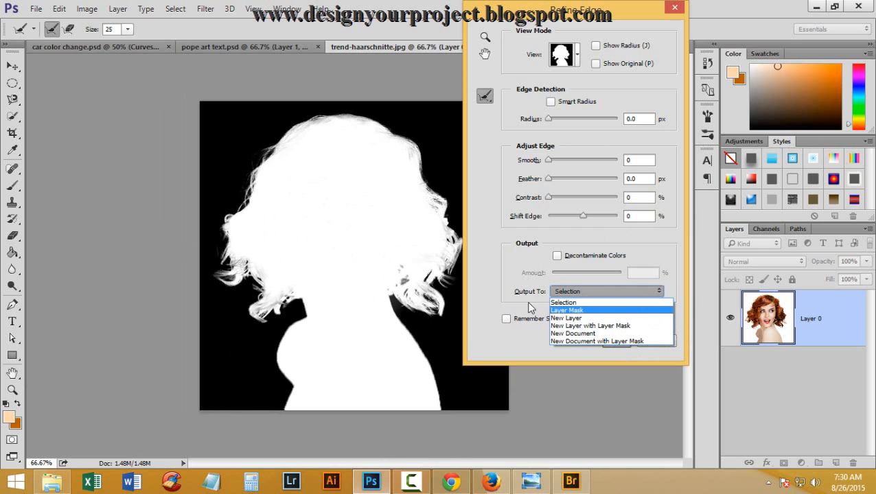
click(589, 311)
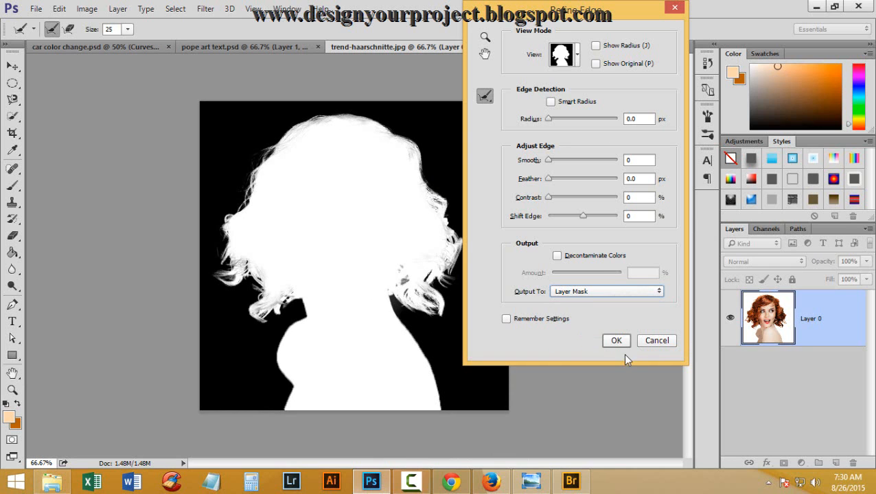
click(617, 340)
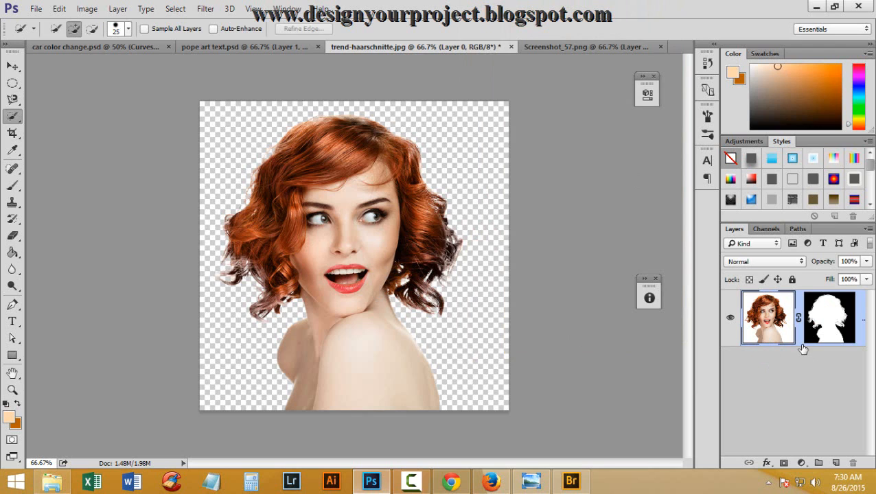
- Duplicate the masked portrait layer and apply the layer mask on the copy
key(ctrl+j)
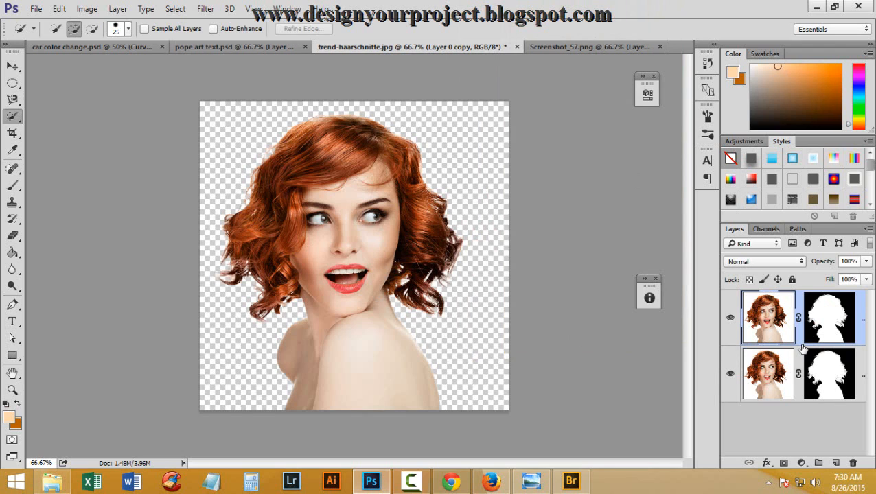
right_click(821, 319)
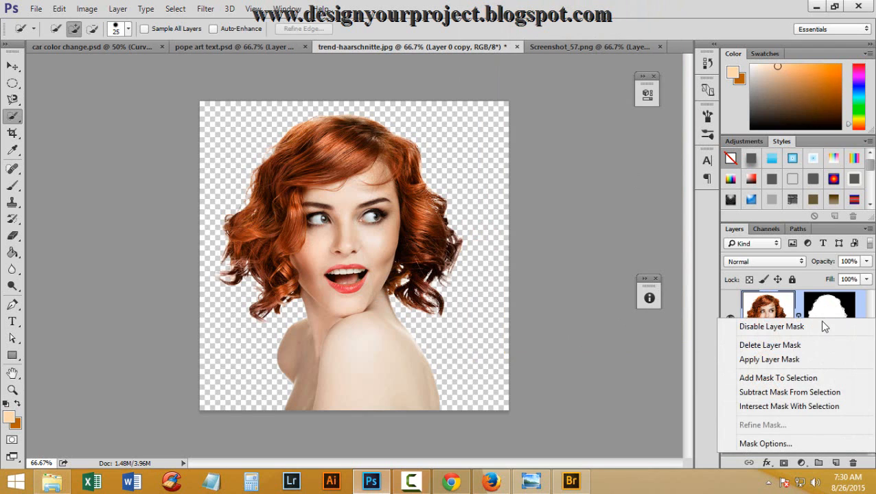
click(806, 361)
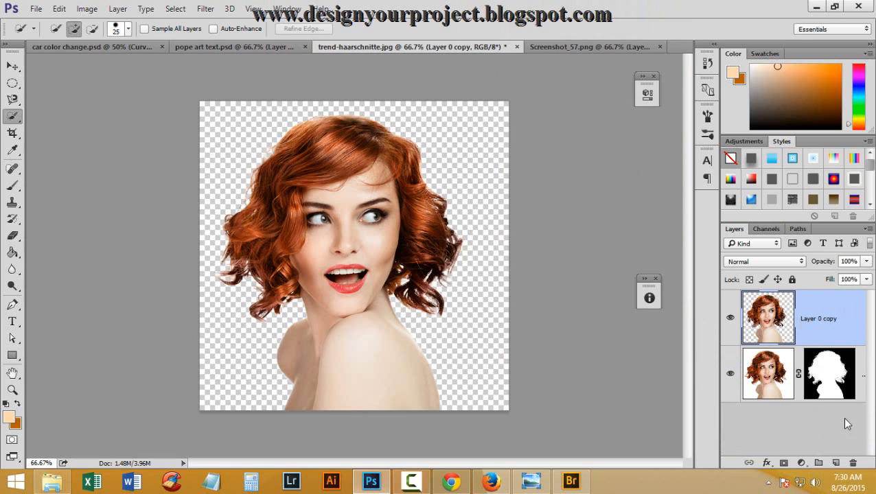
- Add a new layer directly beneath the cut-out copy and fill it with white (ffffff)
ctrl+click(836, 464)
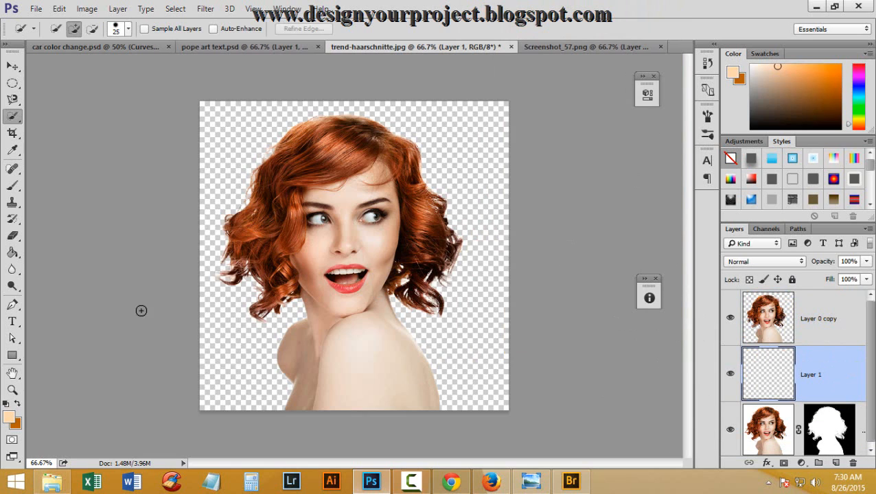
click(9, 417)
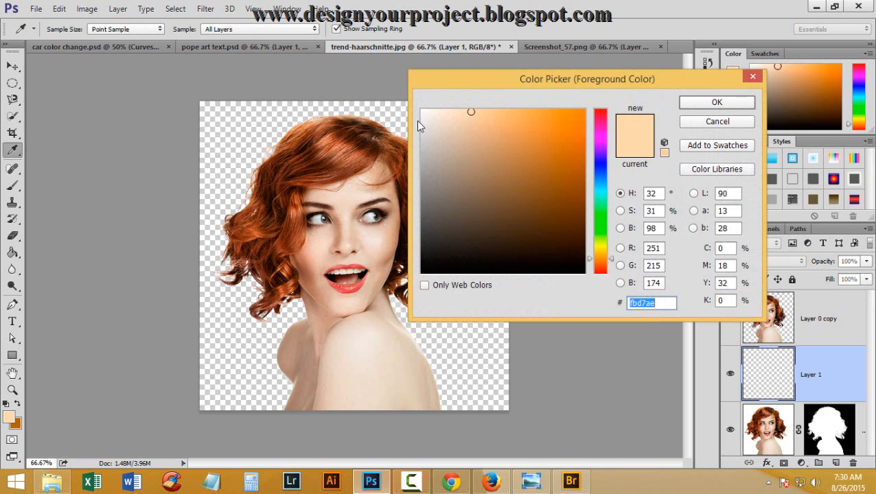
click(421, 112)
drag(406, 108, 399, 95)
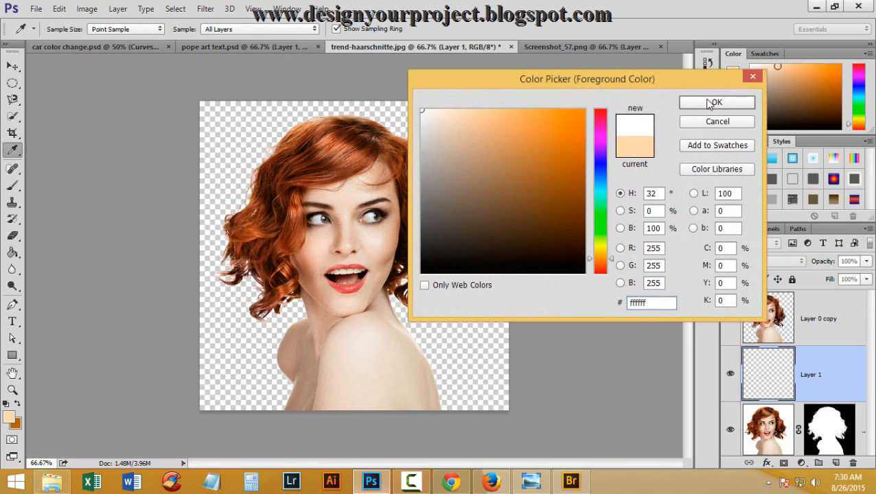
click(715, 103)
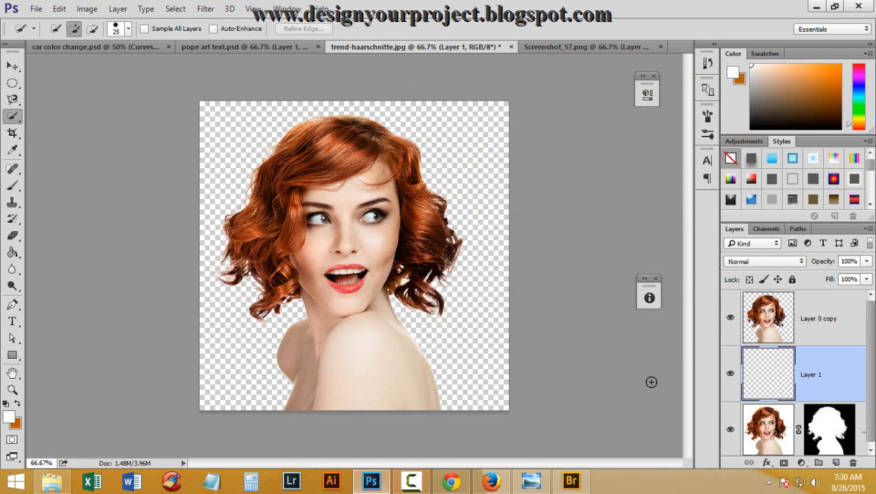
key(ctrl+BackSpace)
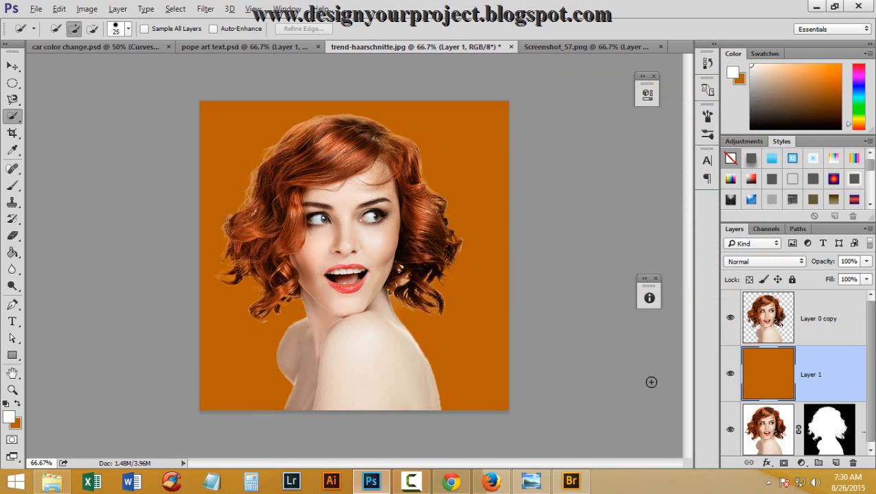
key(alt+BackSpace)
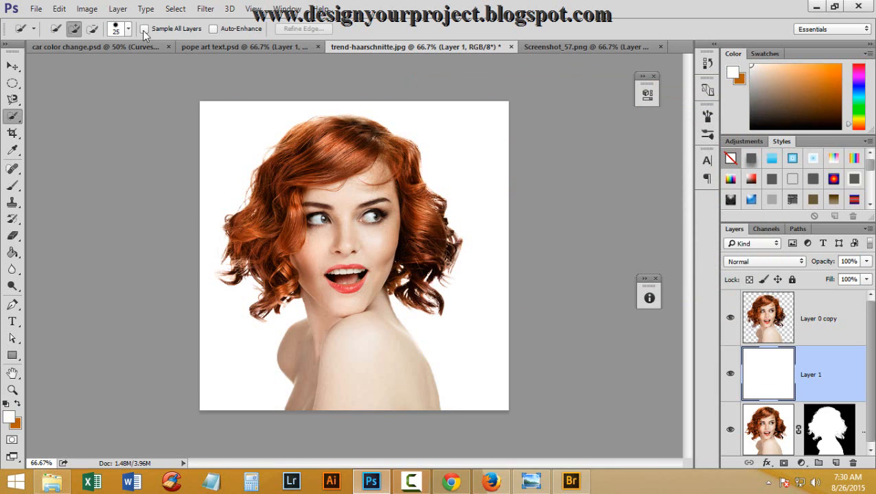
- Desaturate only the cut-out copy of the woman, Layer 0 copy
shift+click(842, 310)
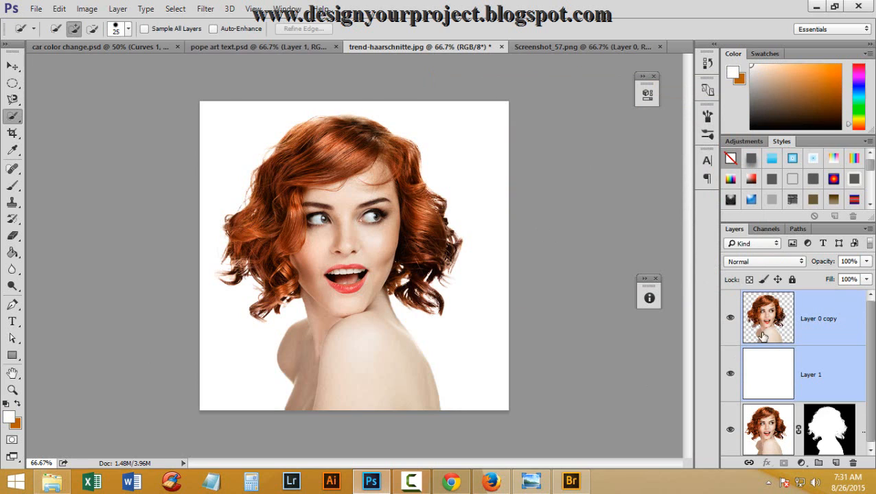
click(780, 320)
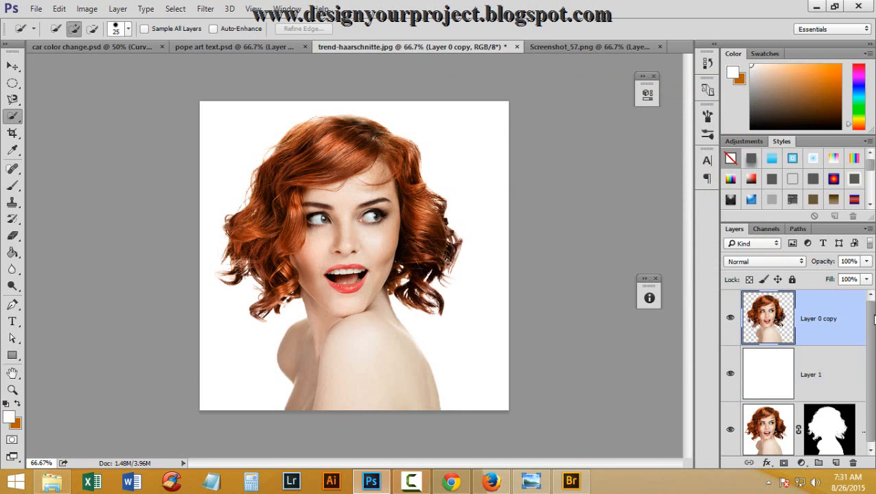
click(84, 9)
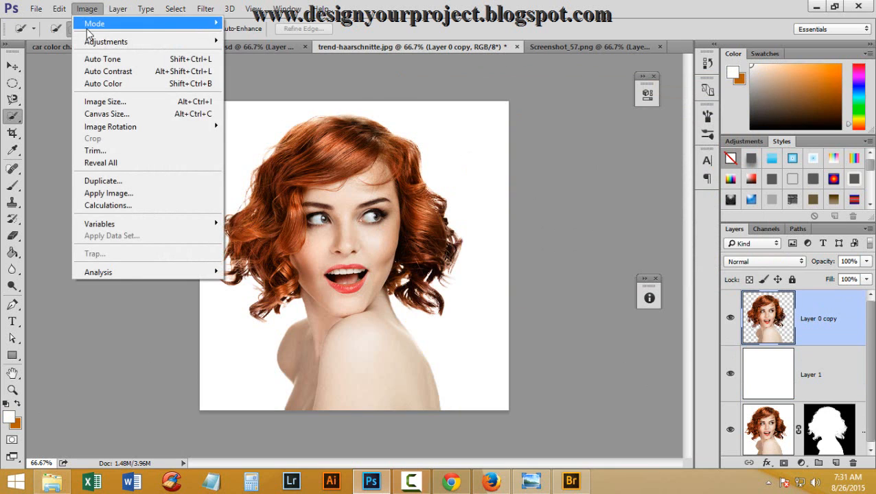
mouse_move(130, 41)
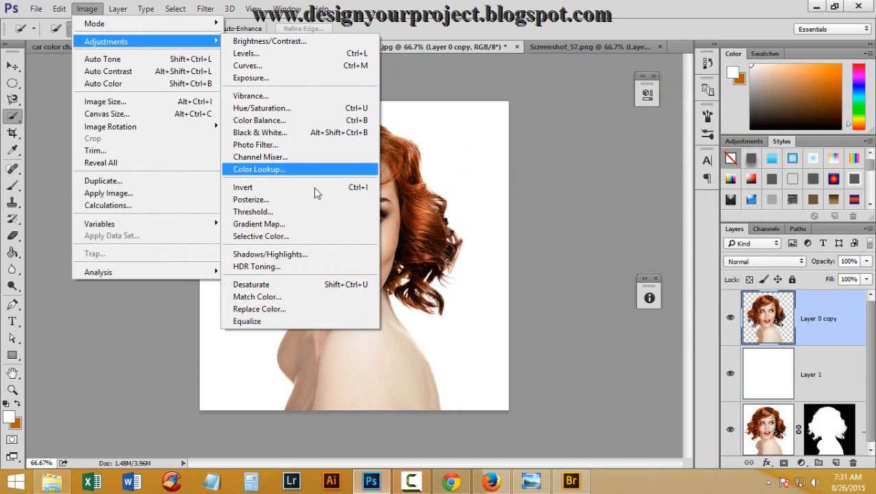
click(314, 287)
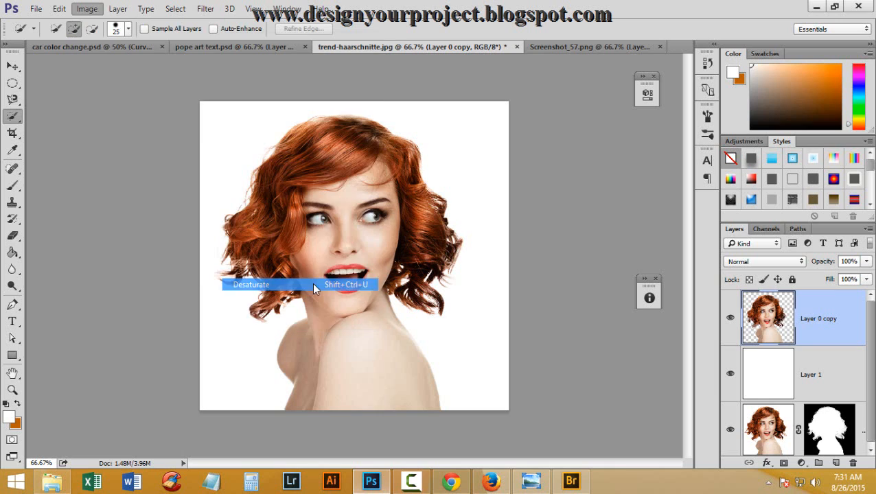
- Convert the desaturated Layer 0 copy and the white Layer 1 together into one smart object
shift+click(839, 382)
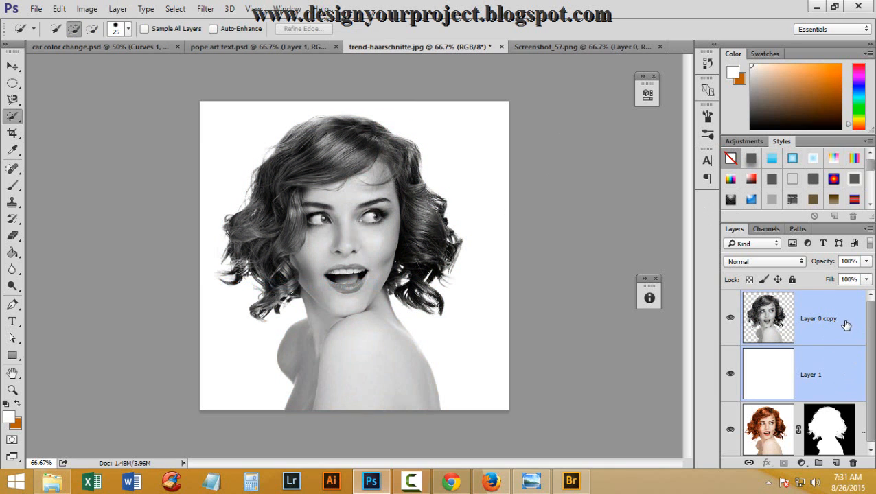
right_click(828, 329)
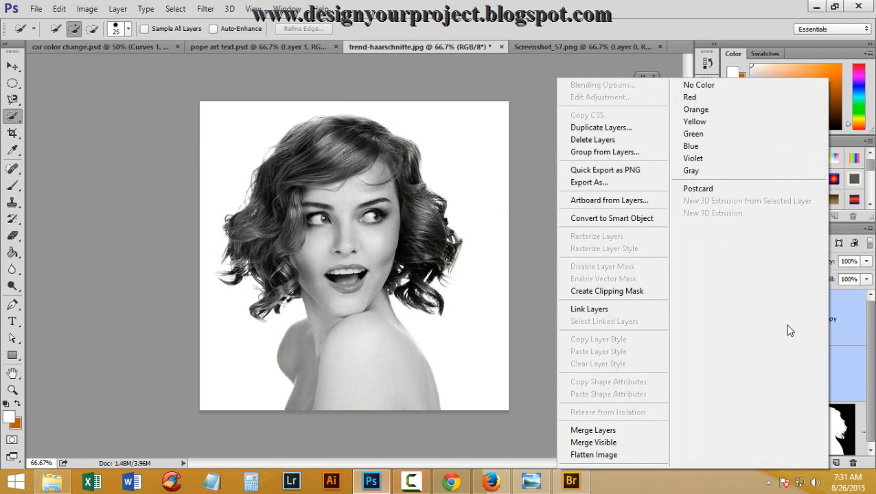
click(871, 233)
click(871, 233)
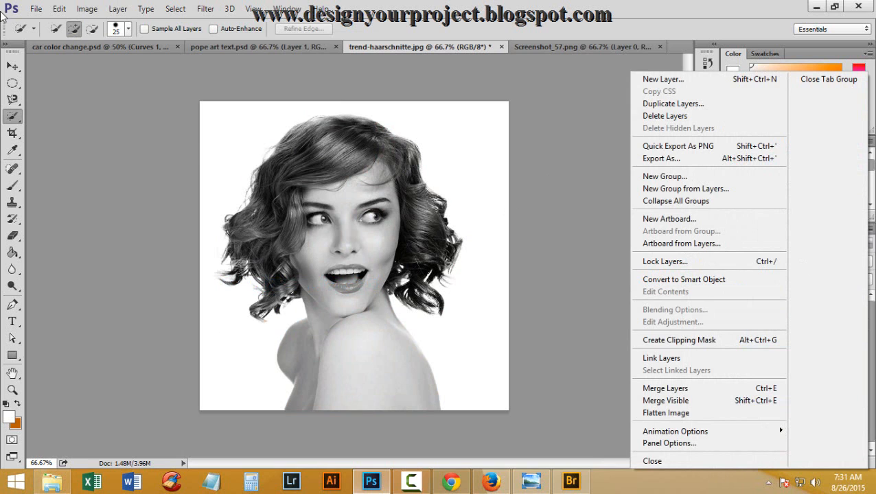
click(116, 13)
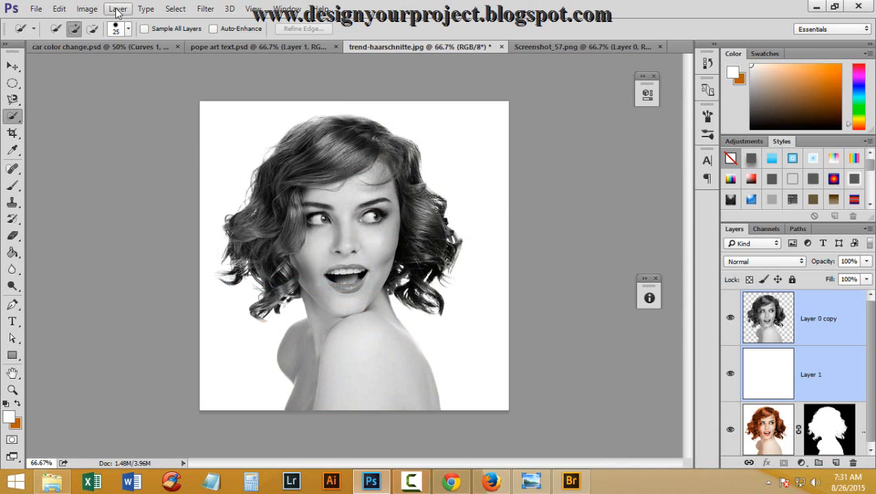
click(118, 11)
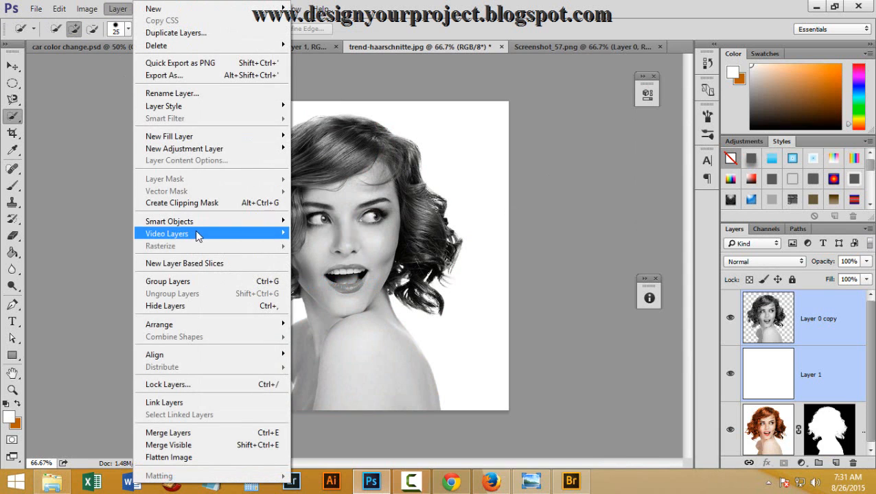
mouse_move(285, 221)
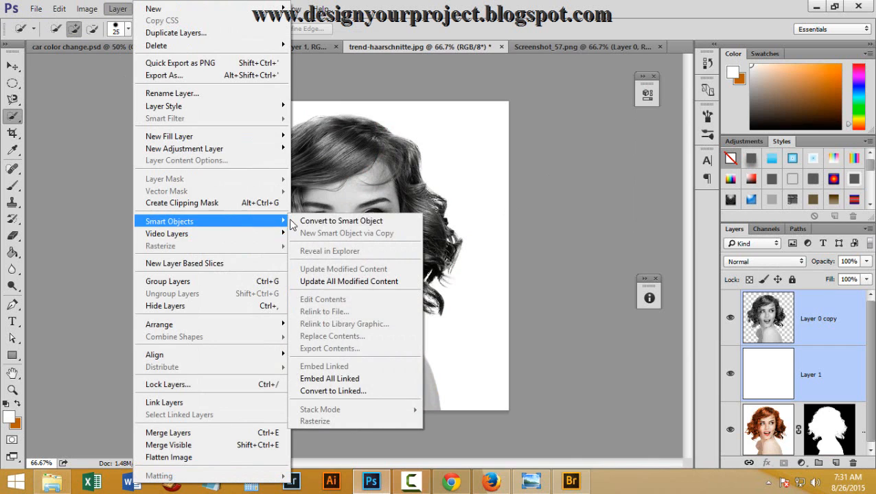
click(335, 221)
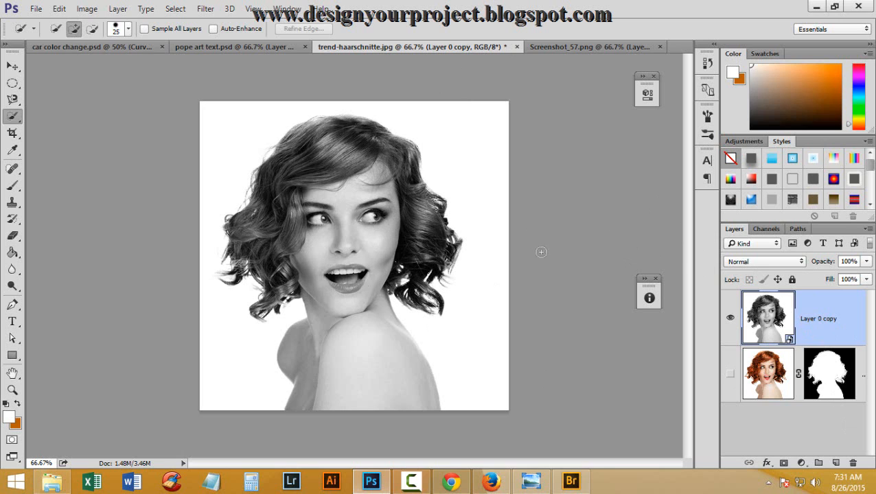
click(203, 10)
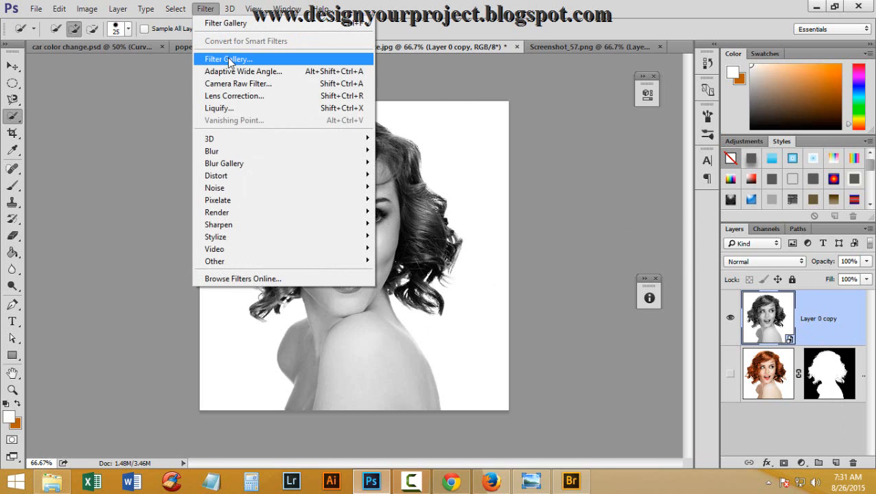
click(220, 59)
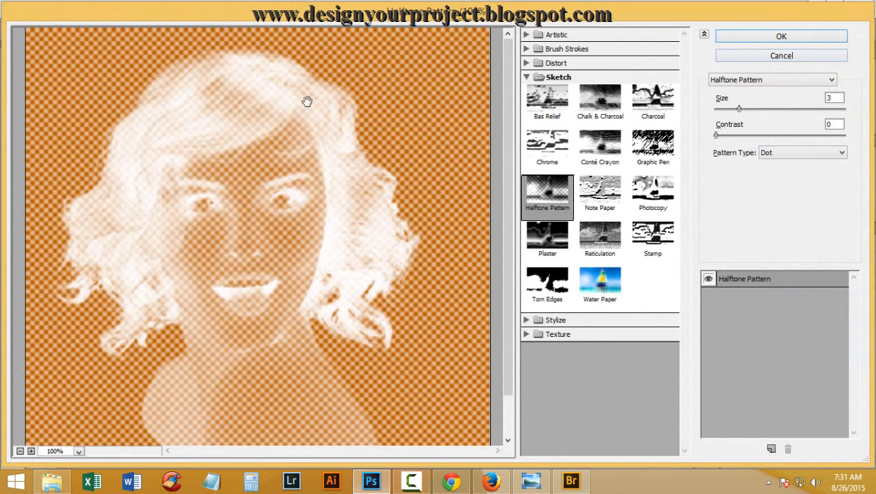
click(799, 57)
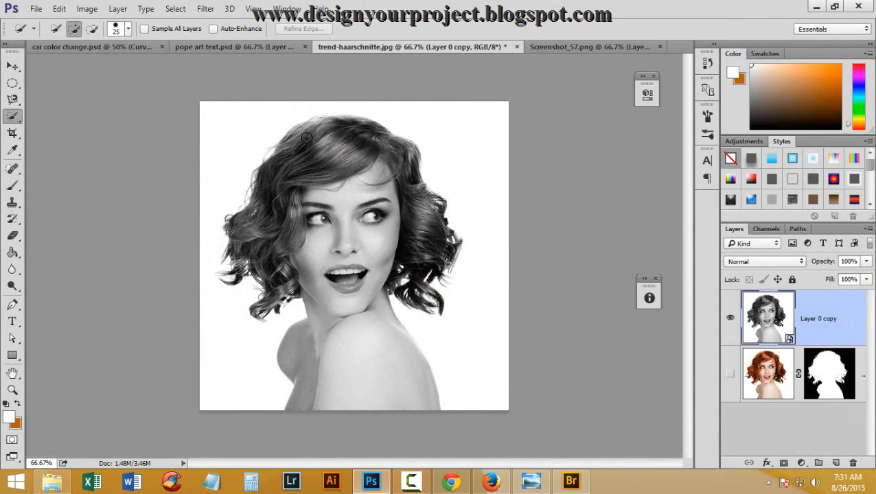
- Set the foreground color to black (000000) and the background color to white (ffffff)
click(9, 417)
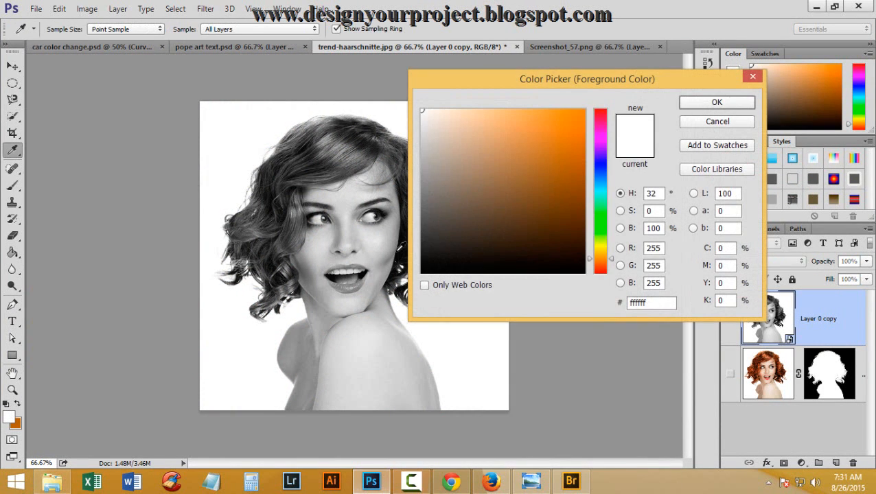
click(421, 272)
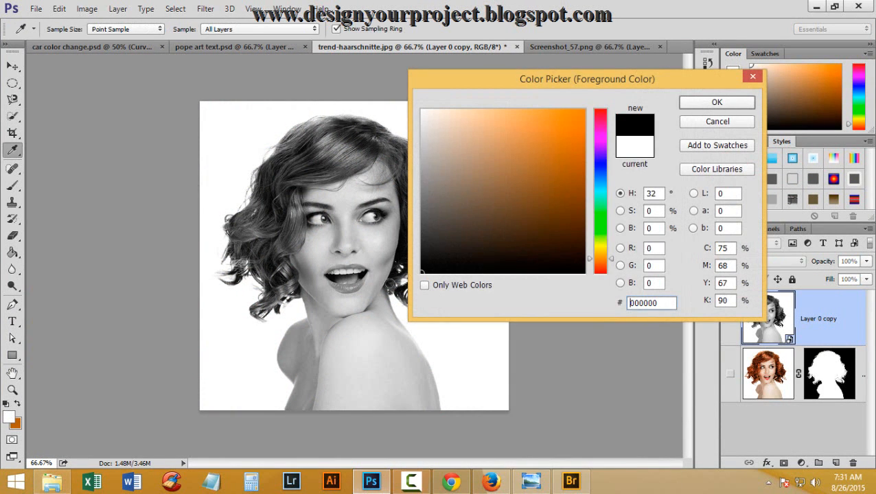
click(711, 102)
click(15, 424)
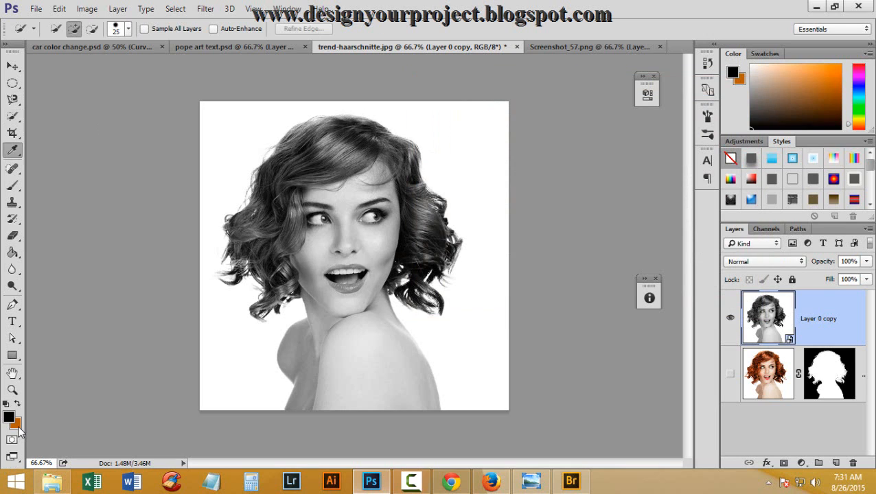
click(399, 102)
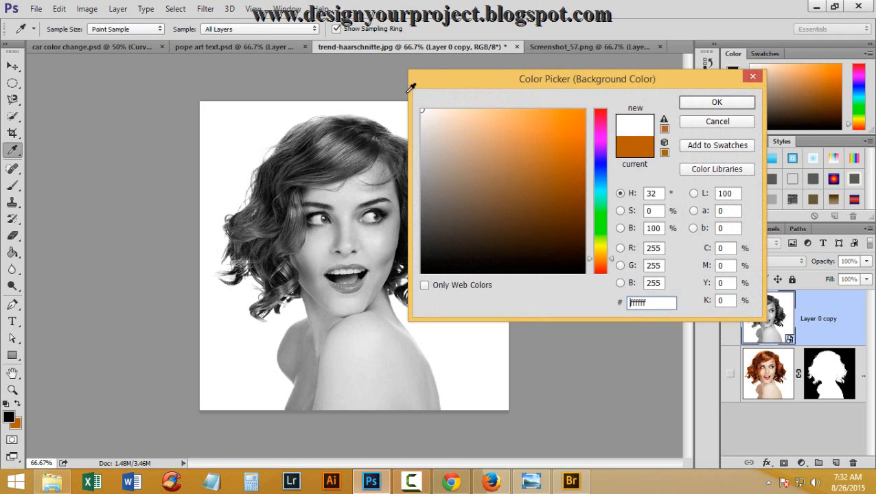
click(725, 101)
key(w)
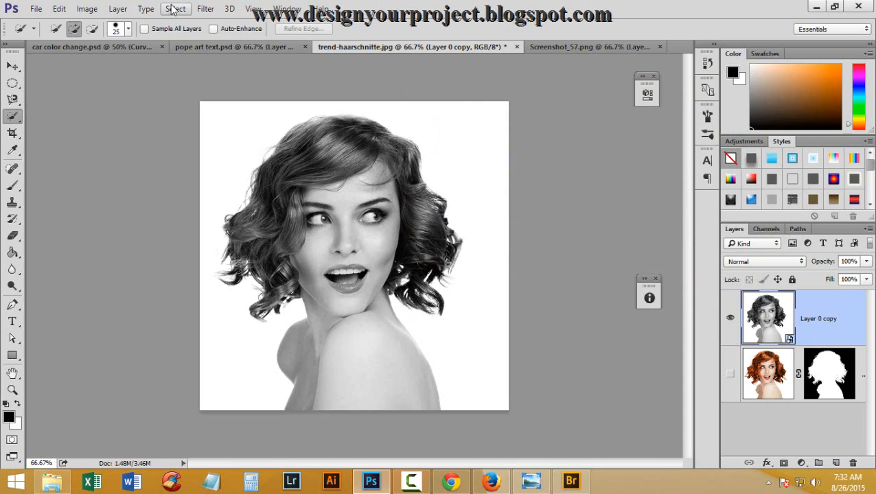
- Open the Filter Gallery's Halftone Pattern for the smart object with contrast at 0
click(205, 9)
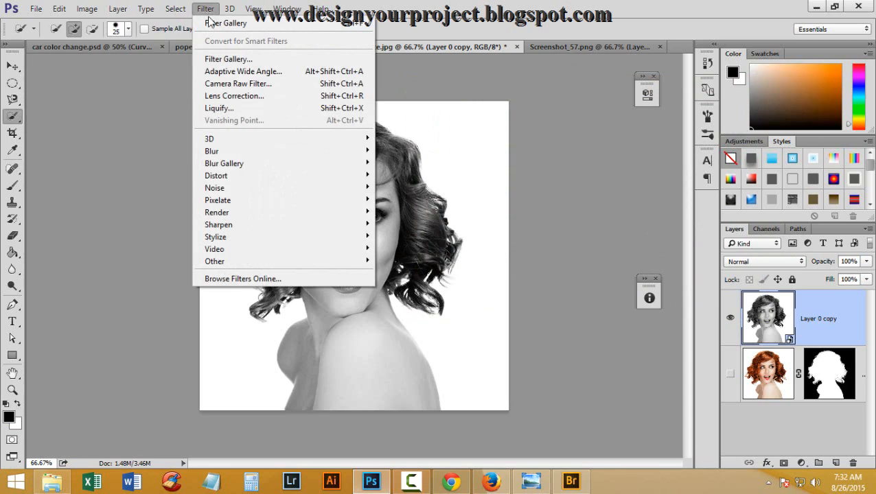
click(233, 59)
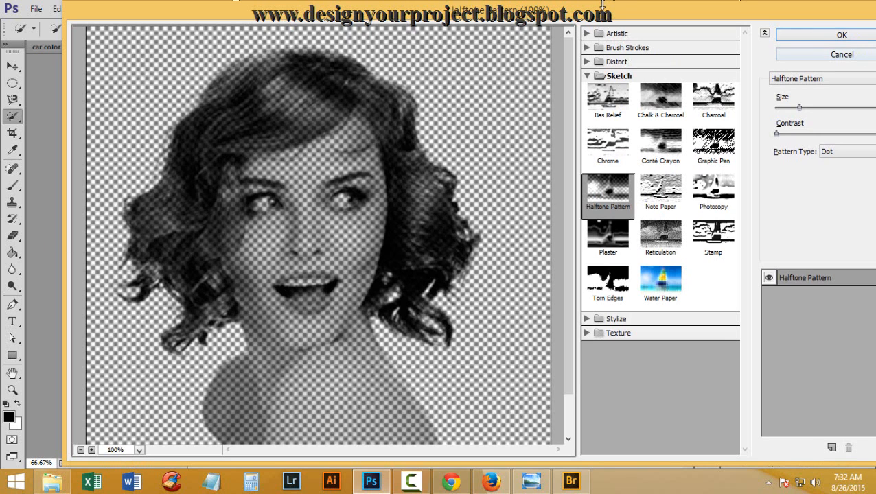
drag(602, 2, 602, 11)
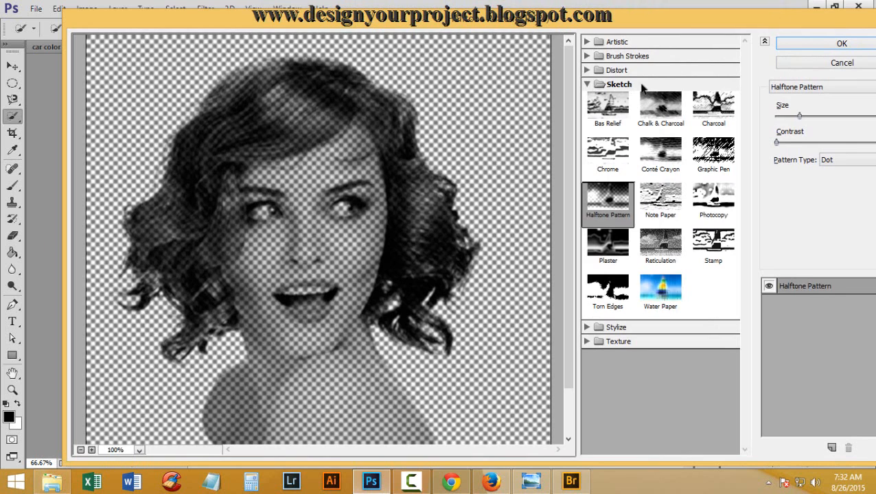
click(628, 85)
click(616, 85)
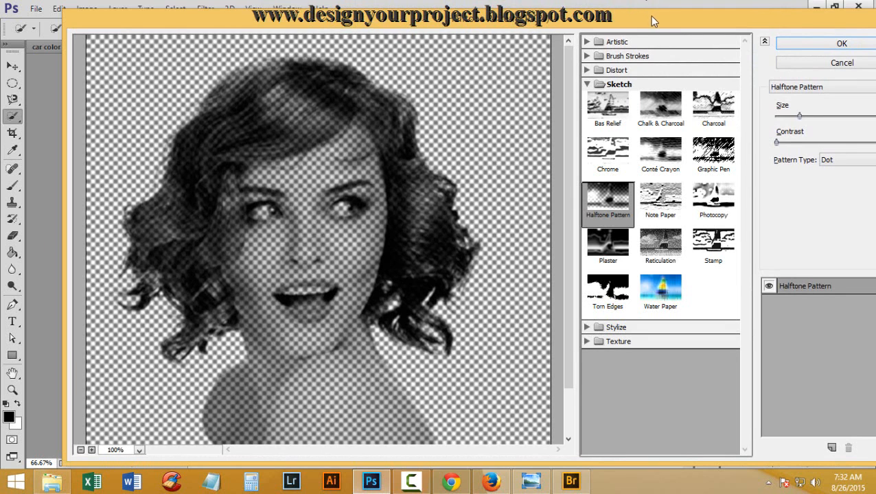
double_click(653, 20)
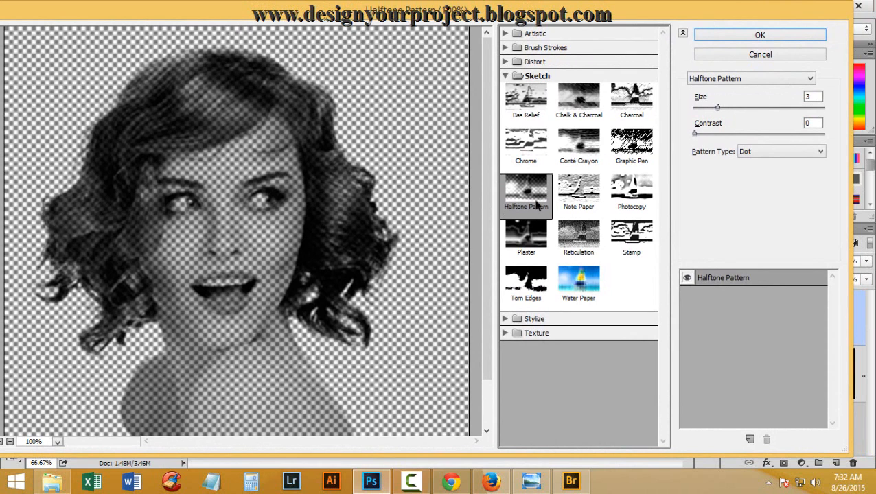
double_click(630, 14)
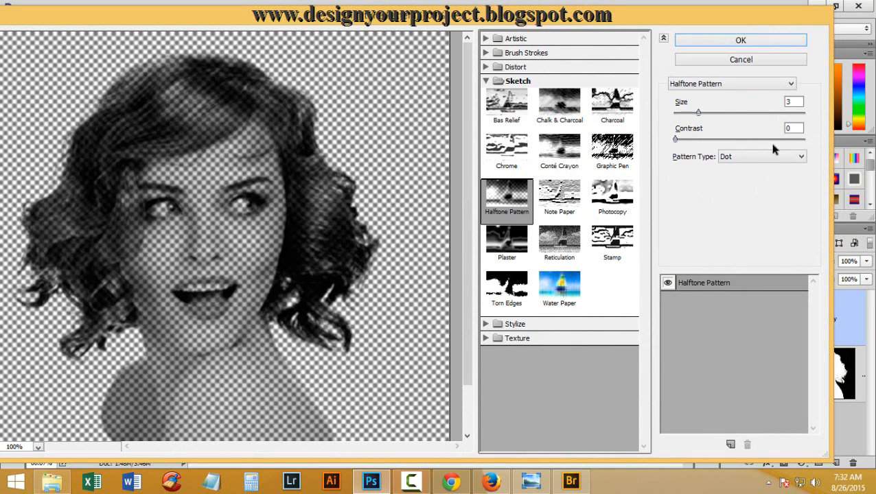
mouse_move(676, 140)
mouse_down()
mouse_move(795, 134)
mouse_move(660, 140)
mouse_up()
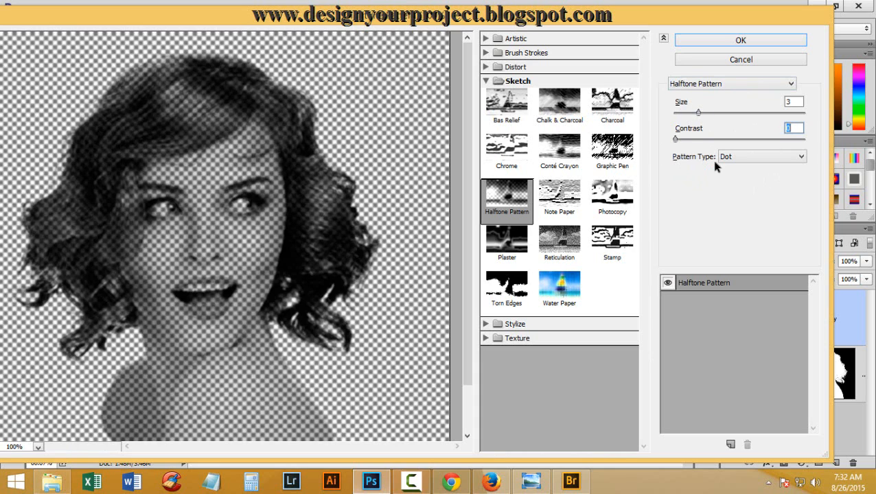
- Try the Circle and Line pattern types in the halftone preview and return to Dot
click(759, 158)
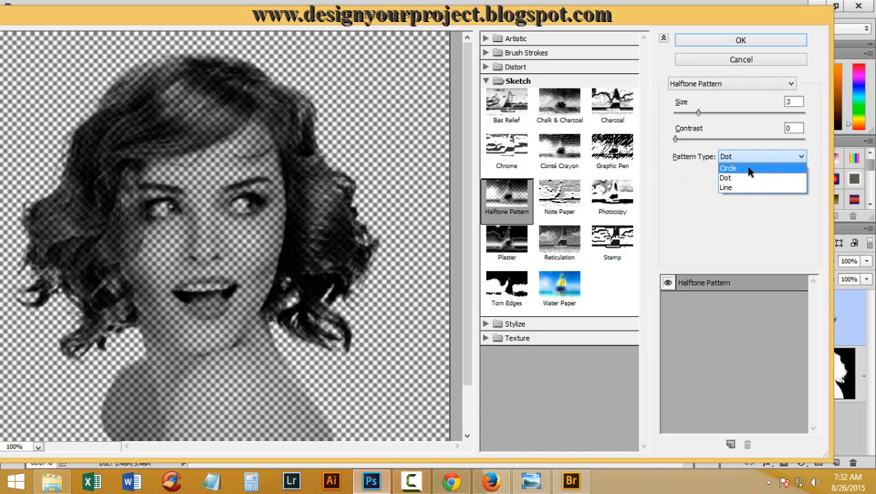
click(755, 169)
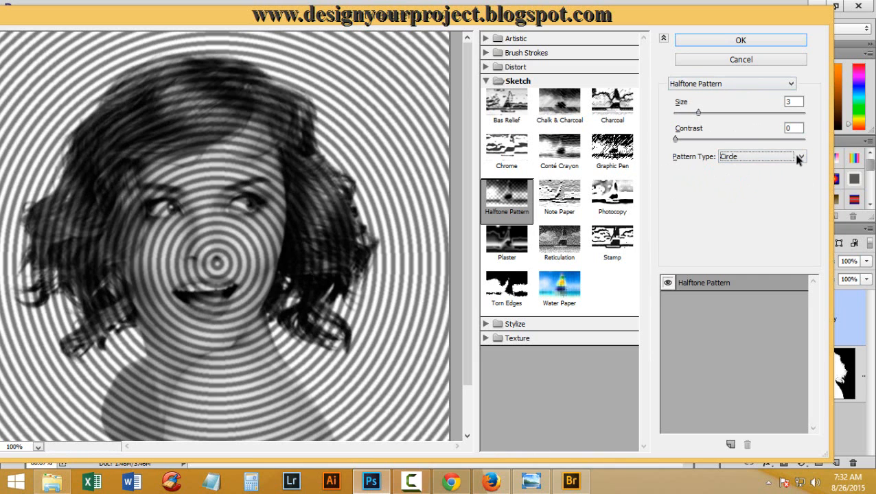
click(755, 154)
click(790, 188)
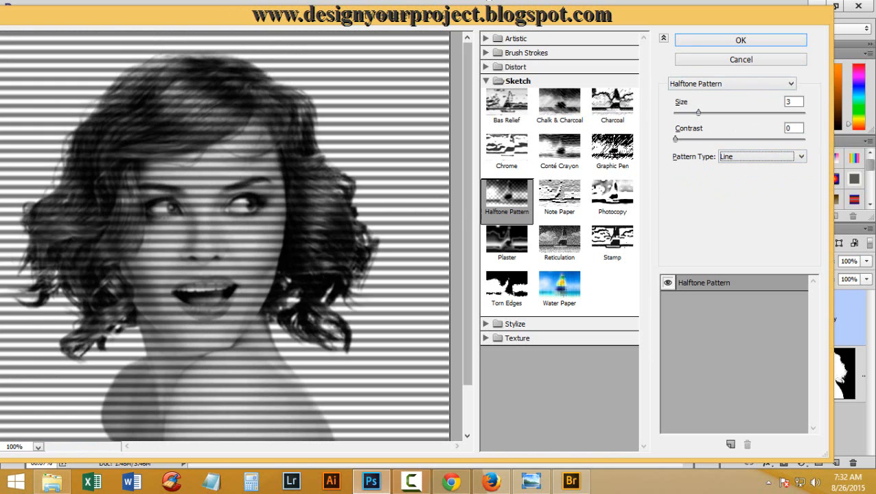
click(762, 157)
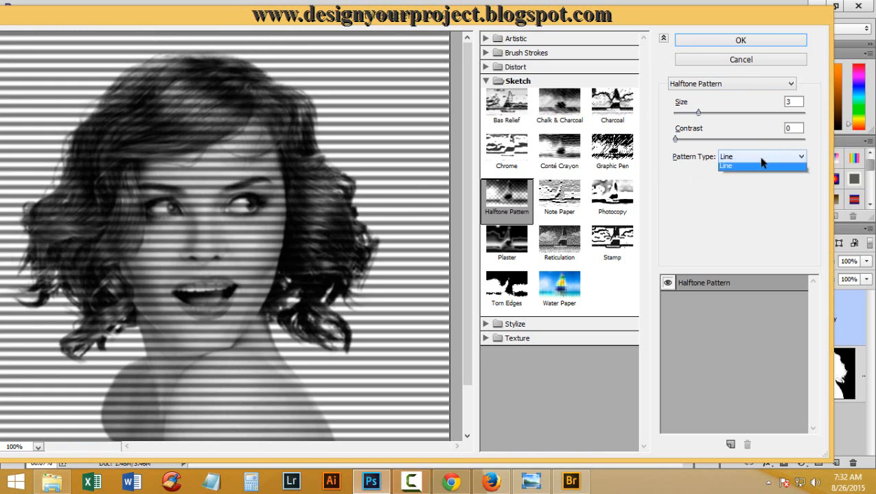
click(748, 178)
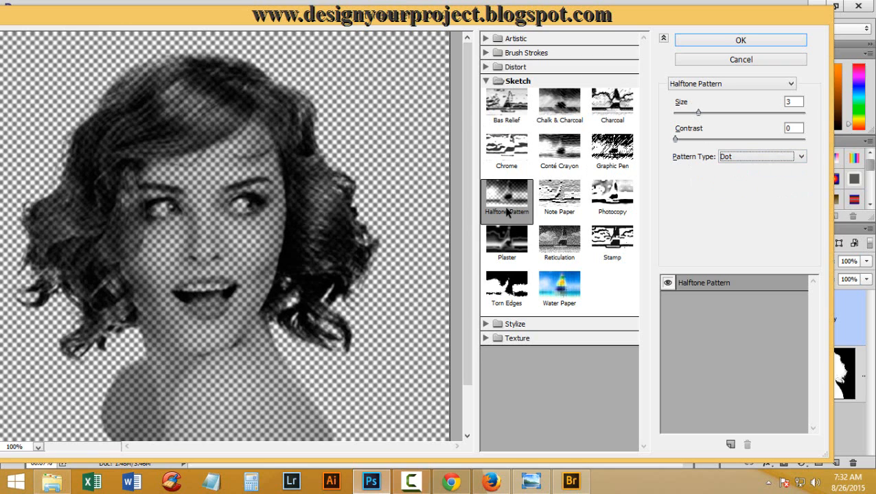
- Set the halftone size to 1 and apply the Halftone Pattern filter to the smart object
double_click(787, 102)
text(2)
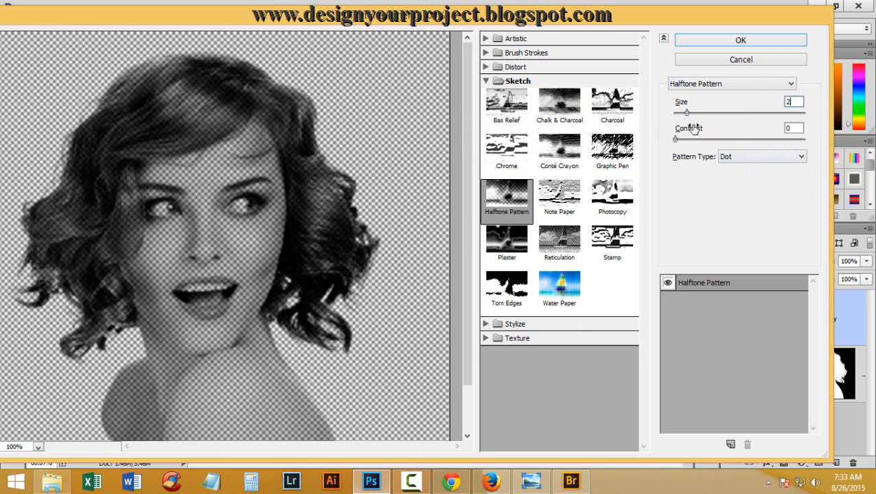
drag(687, 114, 680, 113)
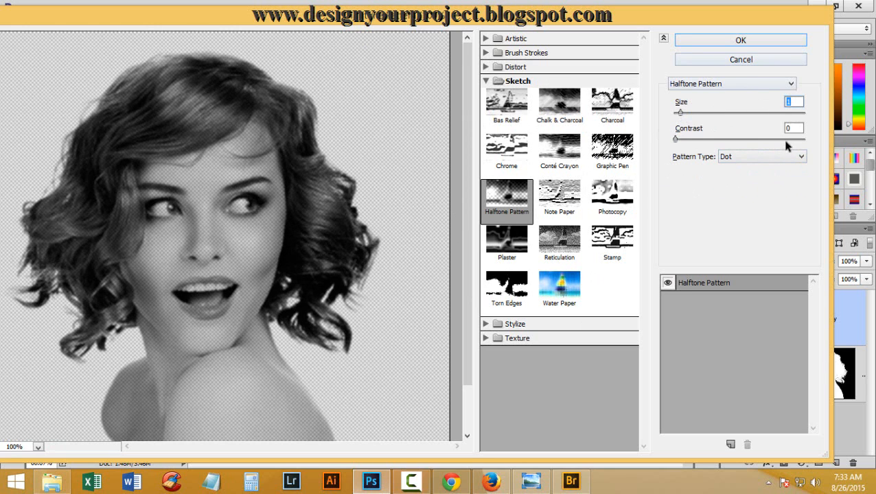
drag(680, 113, 661, 114)
click(767, 41)
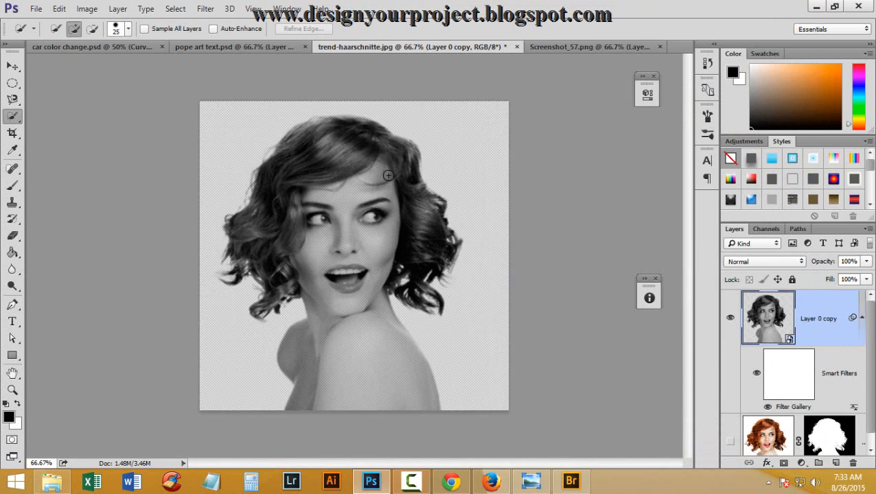
- Apply Smart Sharpen to the halftone smart object with amount 500%, radius 64 px, noise reduction 0% and Gaussian Blur removal
click(353, 221)
click(352, 220)
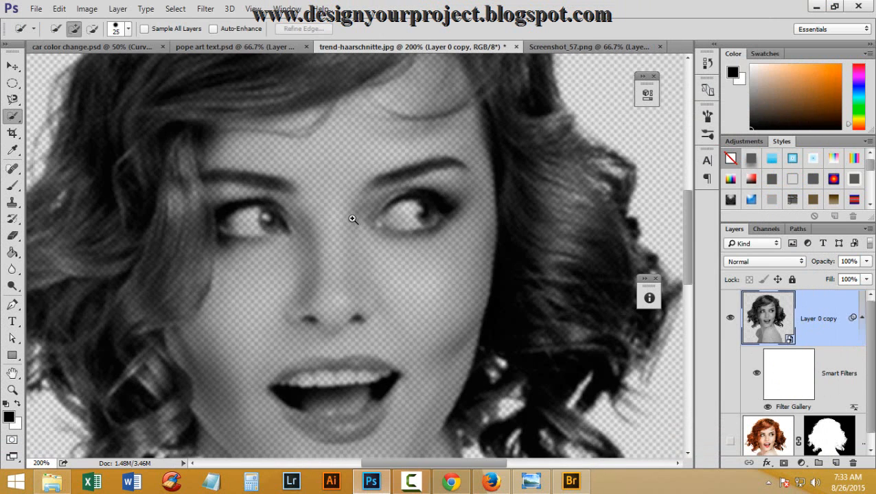
alt+click(353, 229)
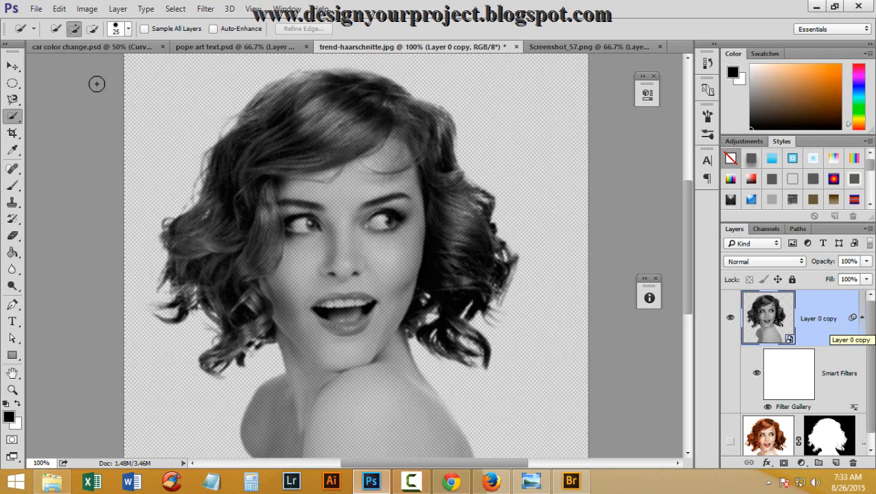
click(206, 9)
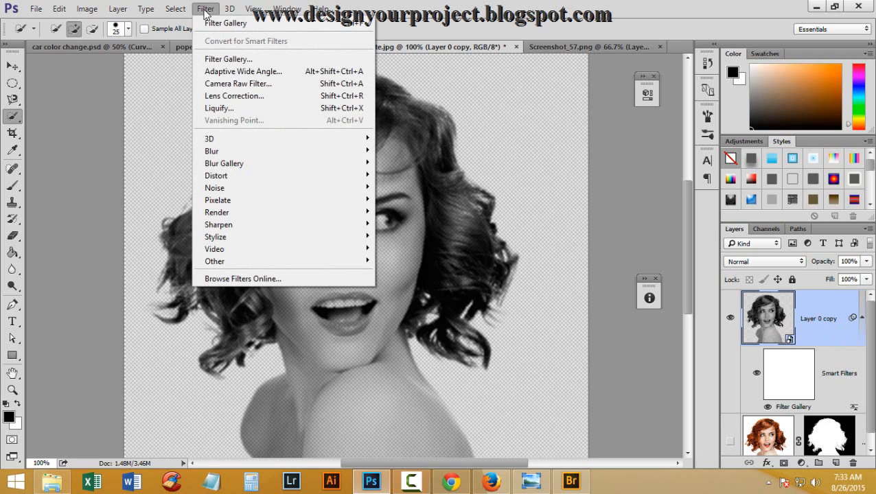
mouse_move(271, 228)
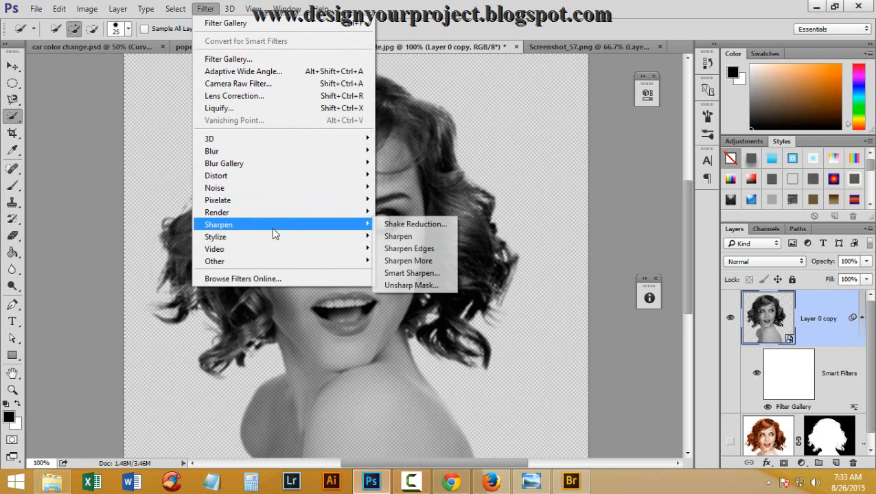
click(431, 275)
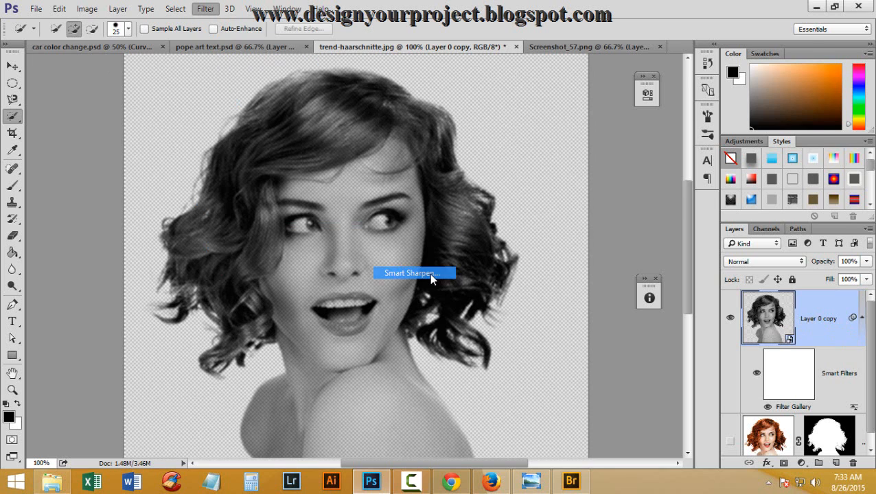
drag(498, 16, 480, 15)
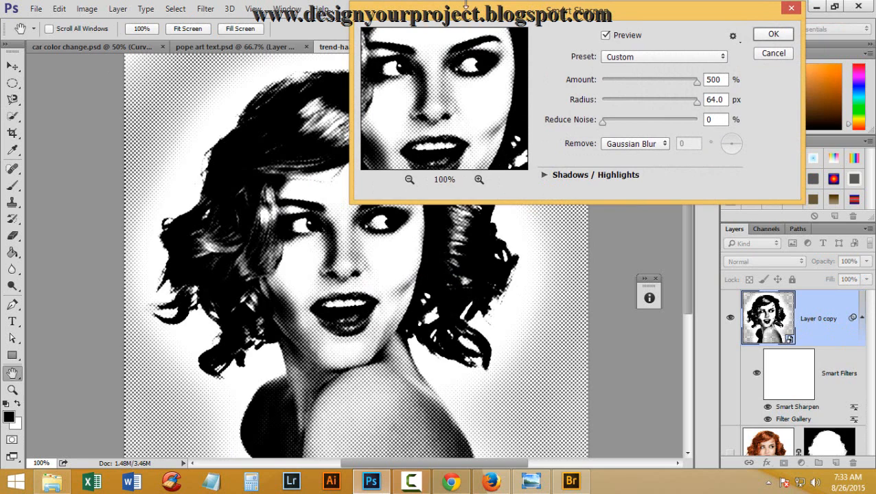
drag(437, 15, 362, 18)
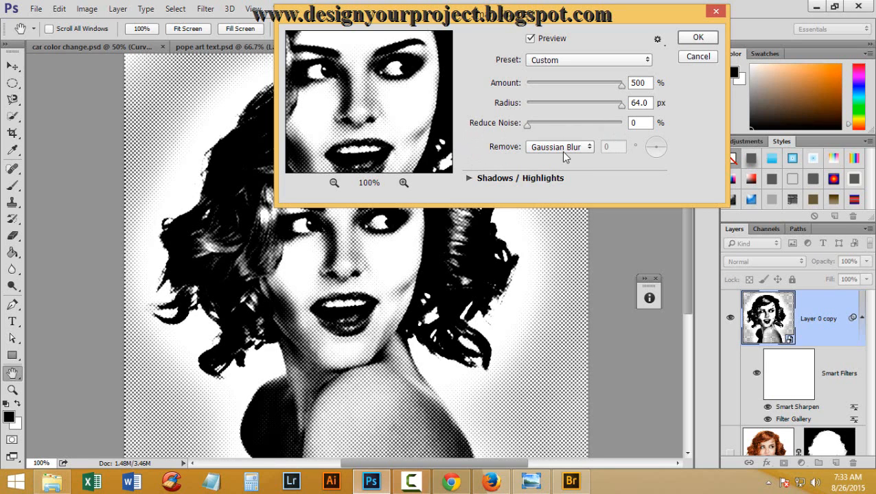
click(698, 38)
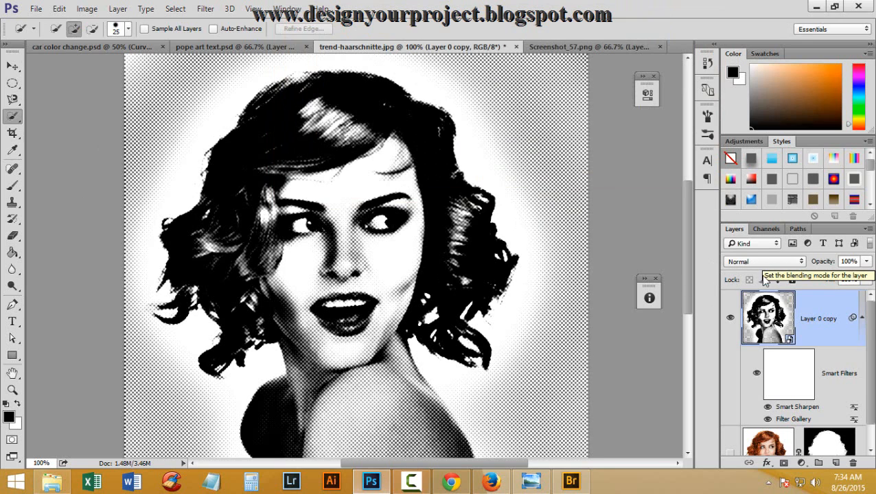
- Add a Levels adjustment clipped to the halftone smart object and set its white input level to 100
scroll(790, 316, down, 1)
scroll(796, 306, up, 1)
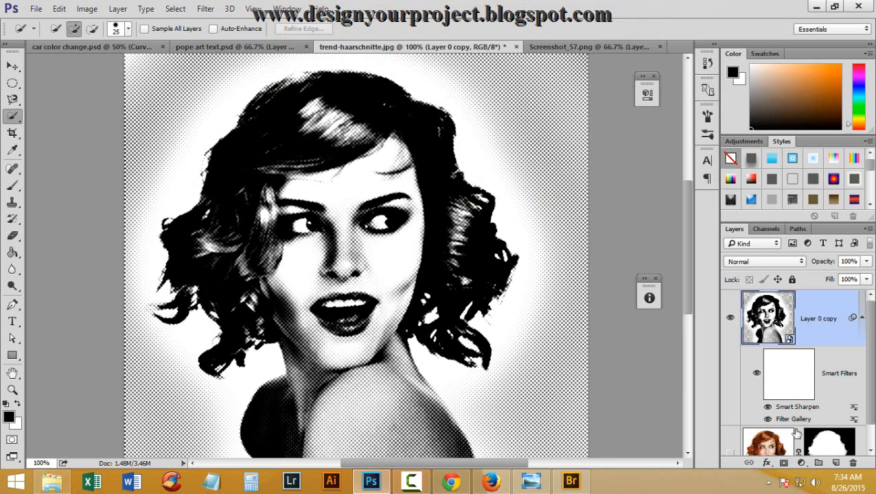
click(800, 465)
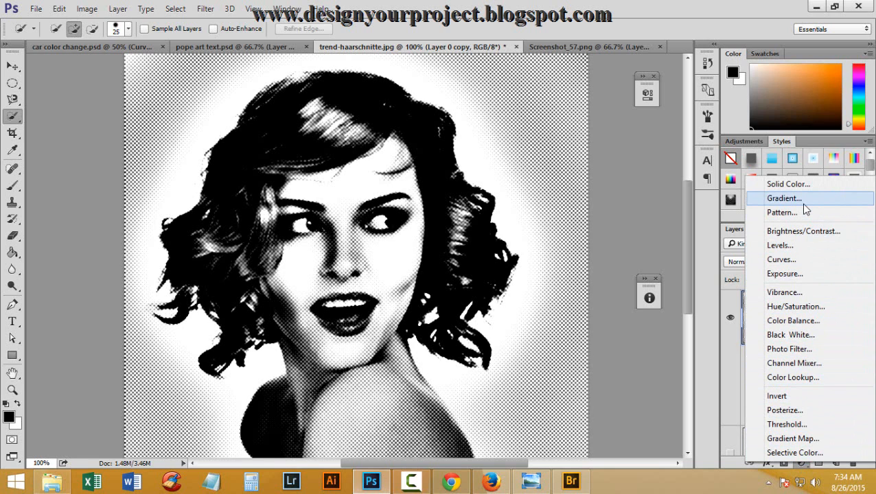
click(797, 249)
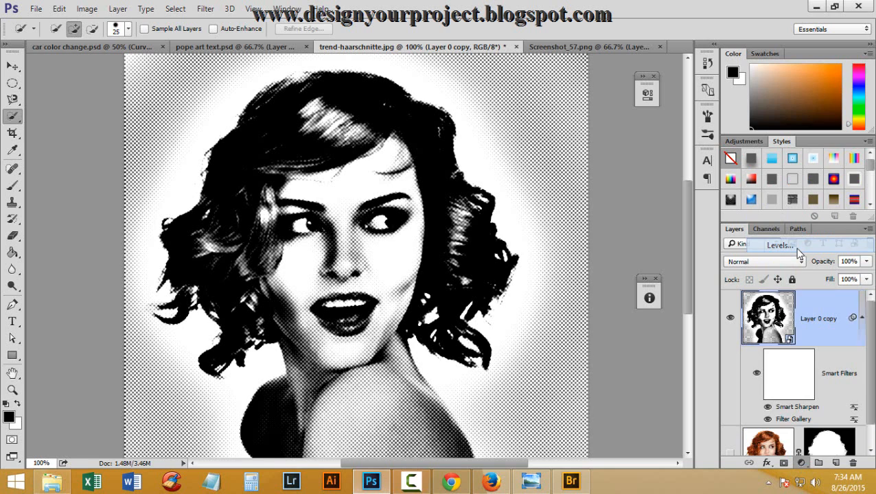
drag(563, 87, 635, 87)
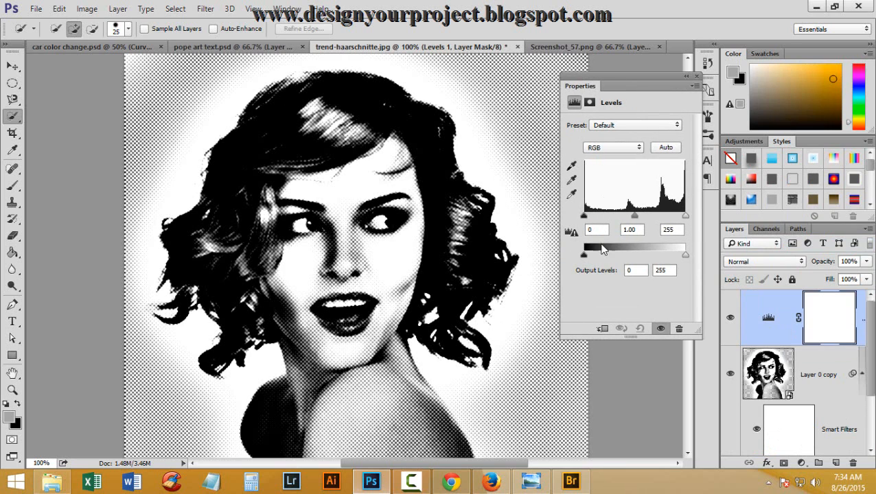
click(601, 330)
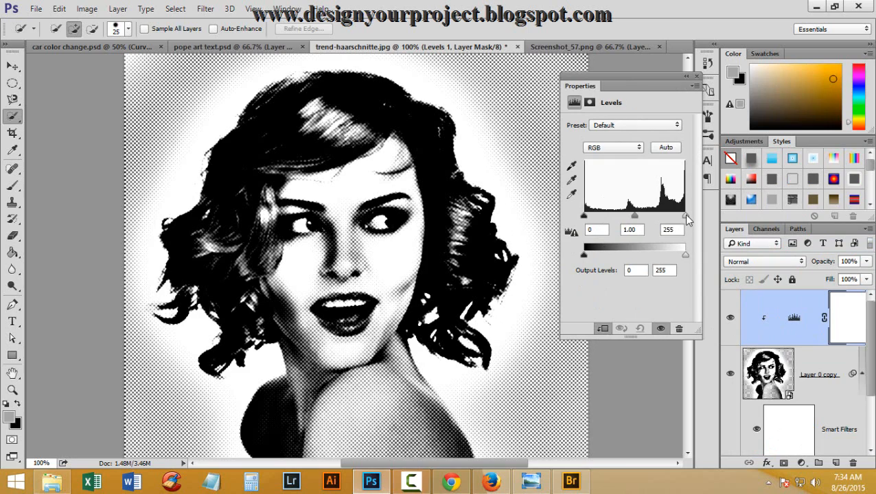
drag(686, 215, 622, 219)
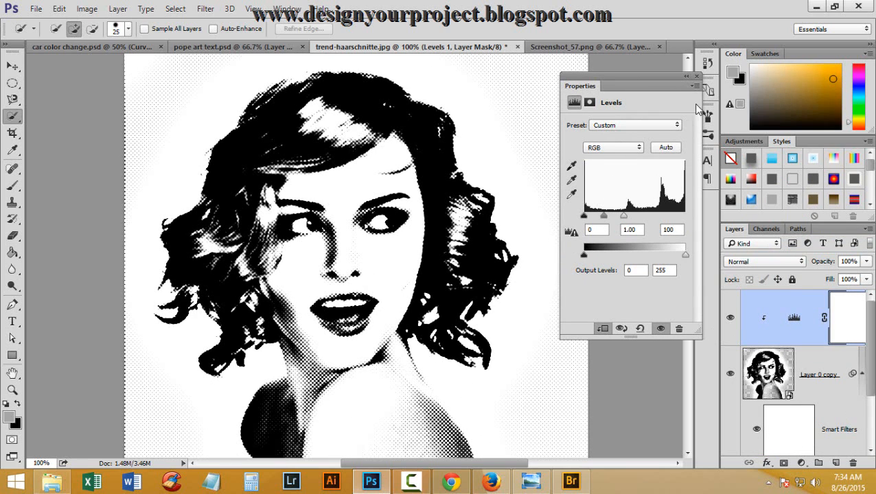
click(685, 78)
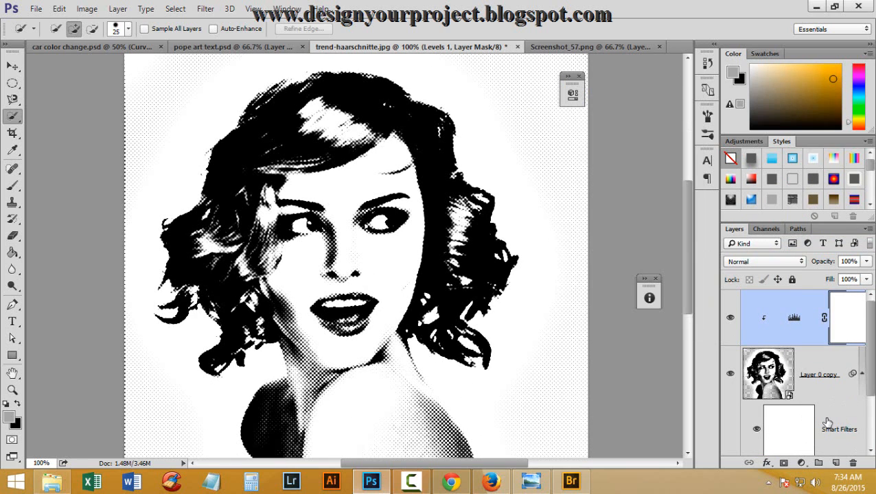
- Add a new layer directly below the halftone smart object and fill it with a teal foreground color
scroll(829, 419, down, 2)
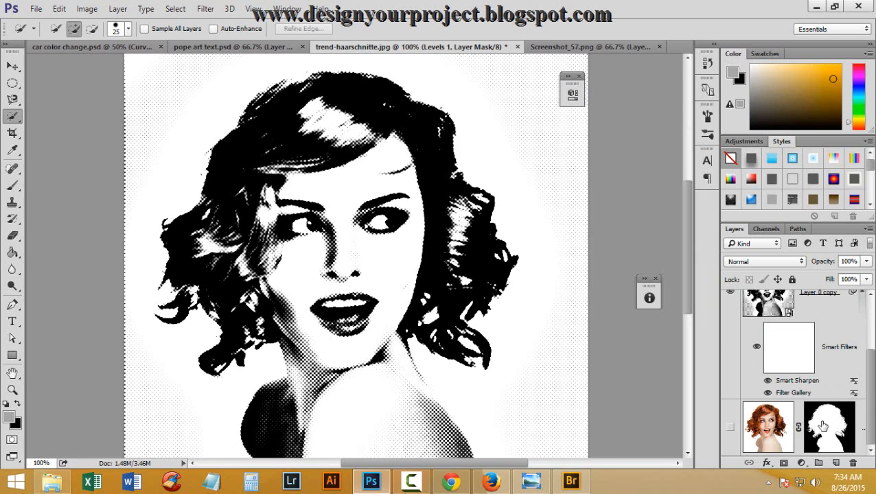
click(799, 356)
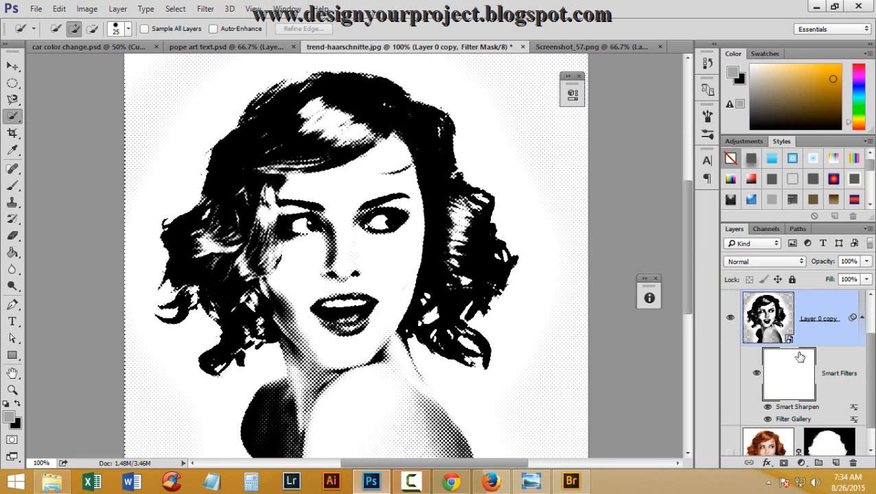
click(836, 463)
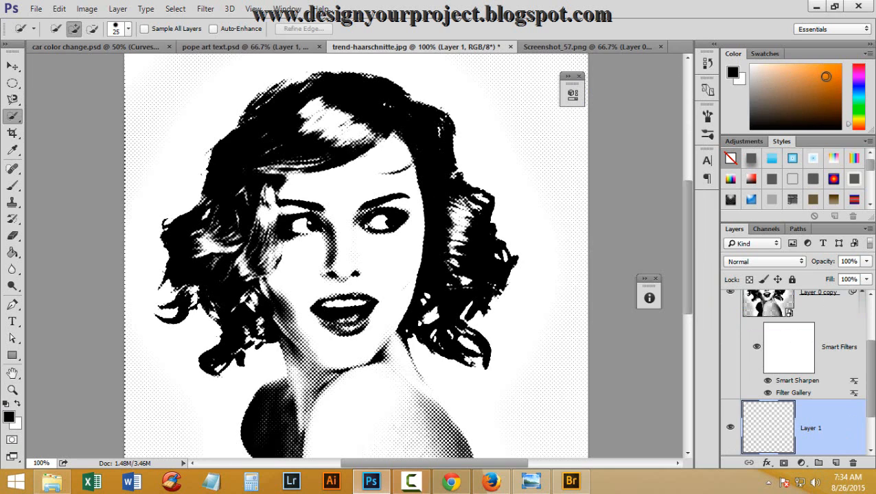
click(825, 76)
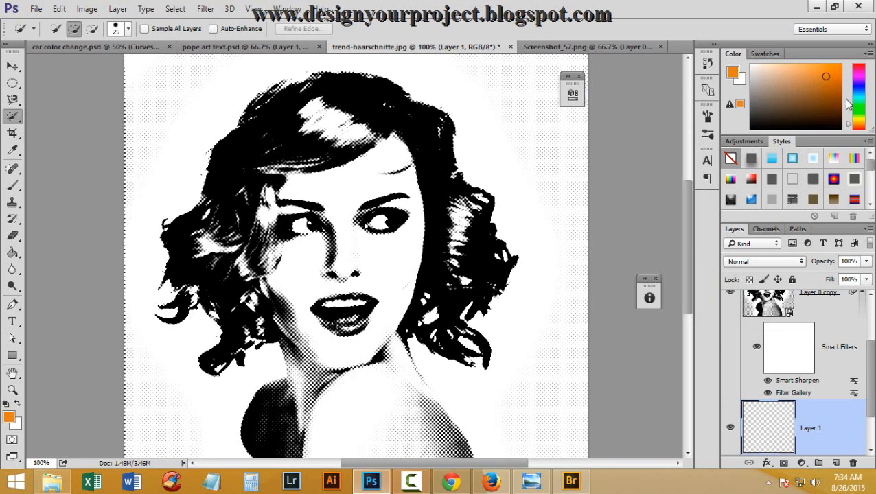
mouse_move(856, 98)
mouse_down()
mouse_move(858, 115)
mouse_move(858, 98)
mouse_up()
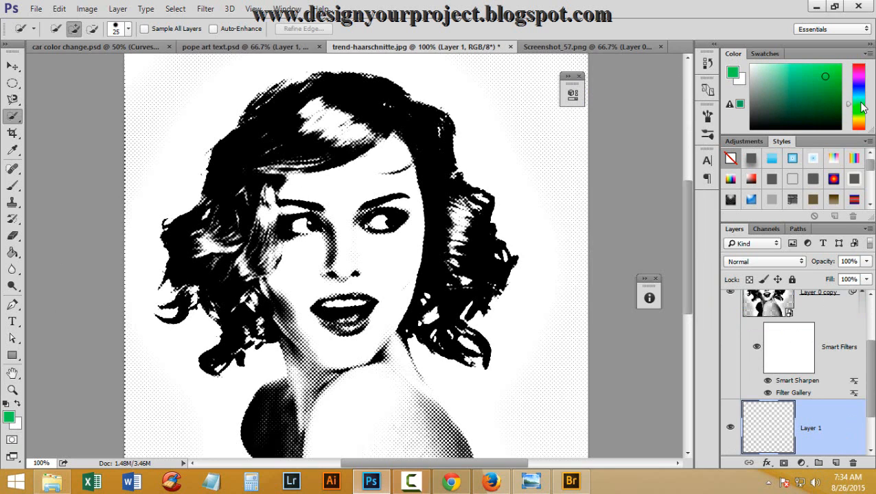
drag(863, 108, 860, 102)
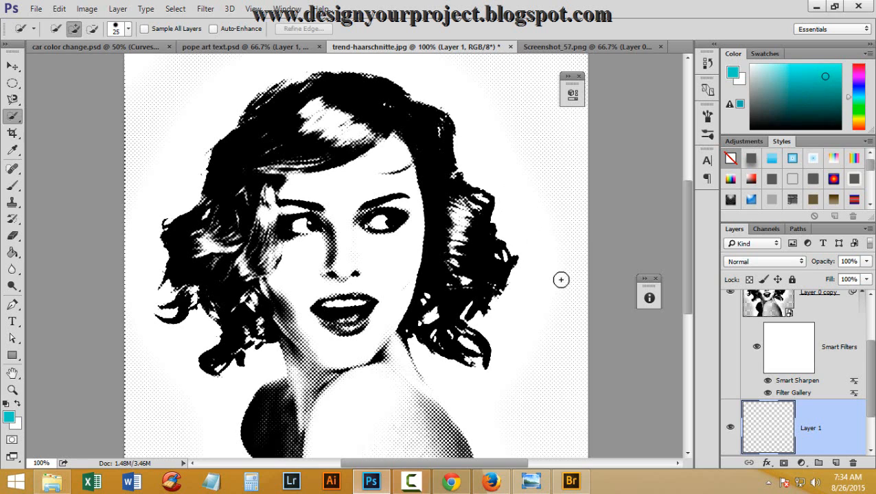
key(alt+BackSpace)
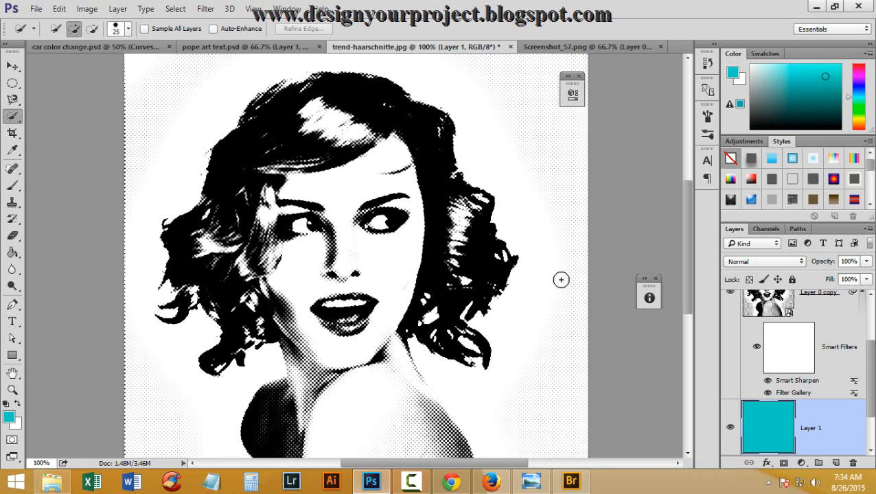
- Set the blending mode of the halftone smart object, Layer 0 copy, to Linear Burn
scroll(799, 340, up, 2)
click(786, 343)
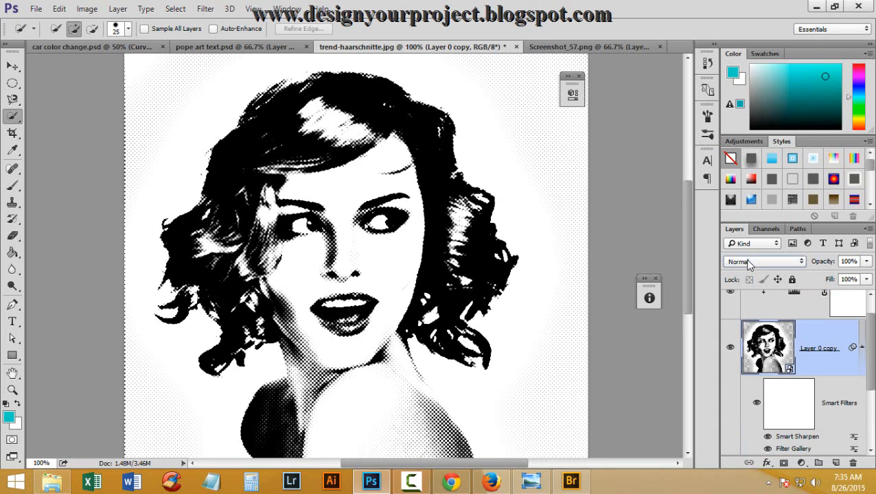
click(749, 264)
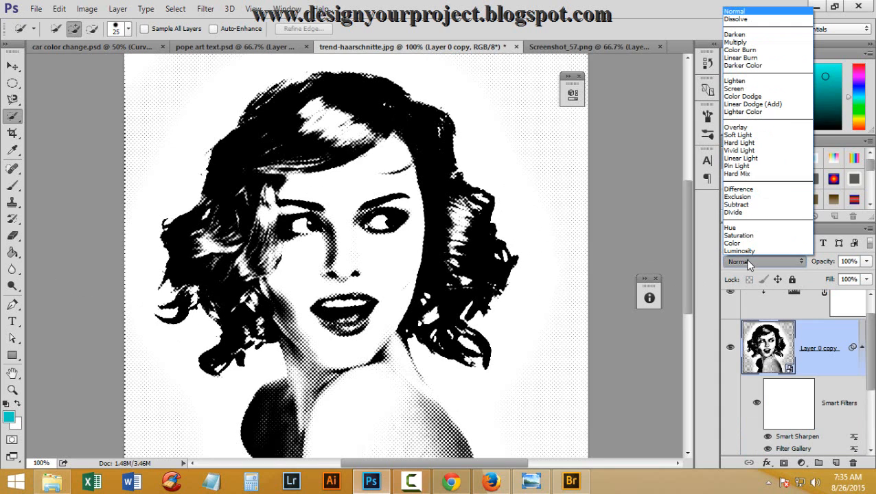
click(742, 57)
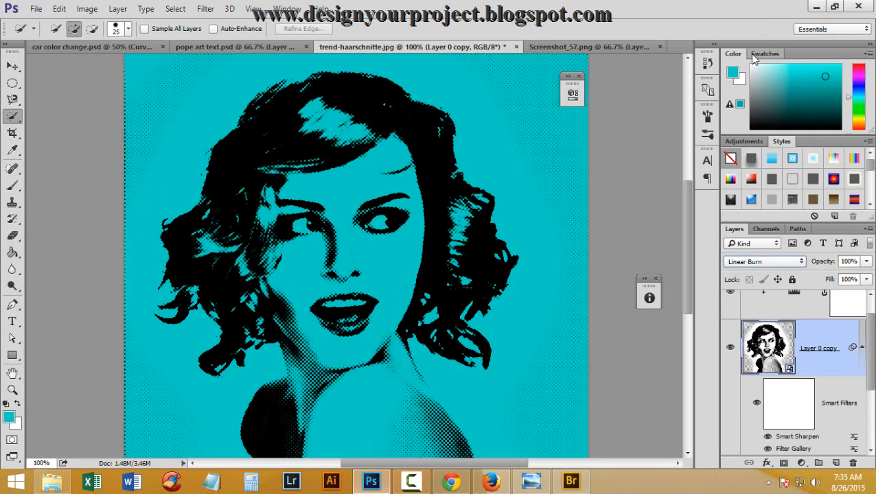
scroll(369, 205, up, 2)
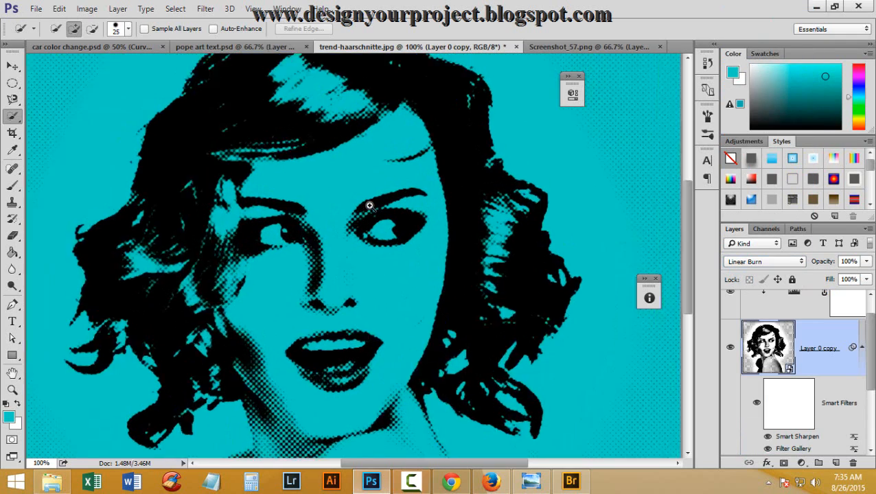
scroll(369, 204, down, 4)
- Add a new empty layer directly above the teal Layer 1, undoing the one created above the smart object
scroll(836, 378, down, 2)
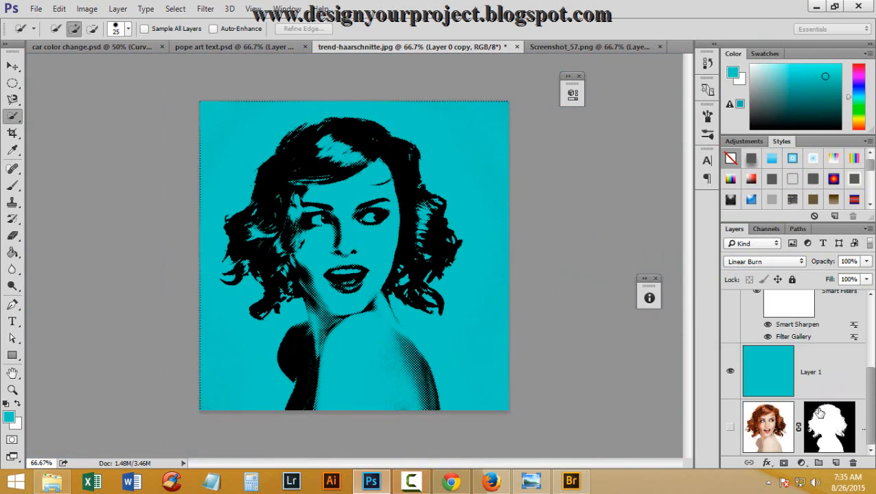
click(836, 464)
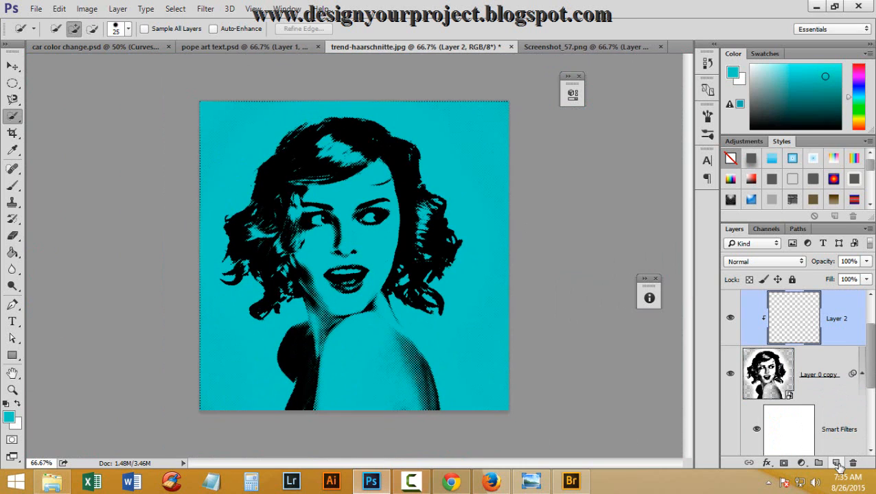
key(ctrl+z)
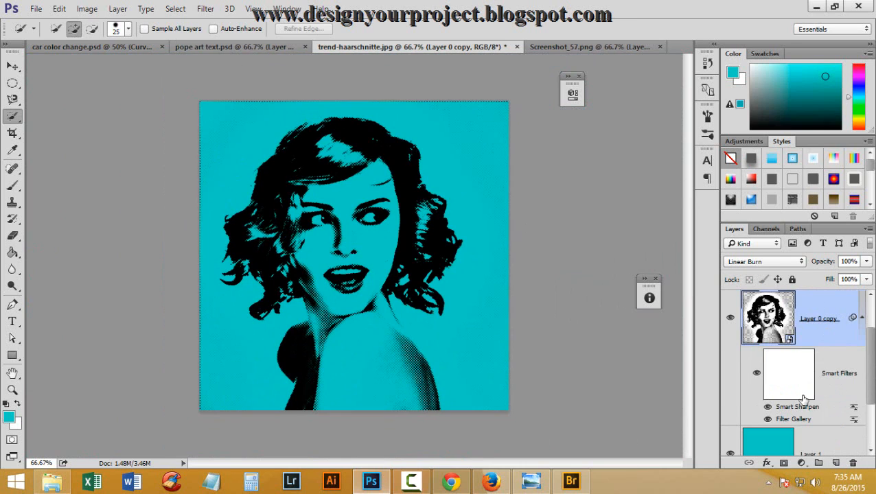
click(782, 448)
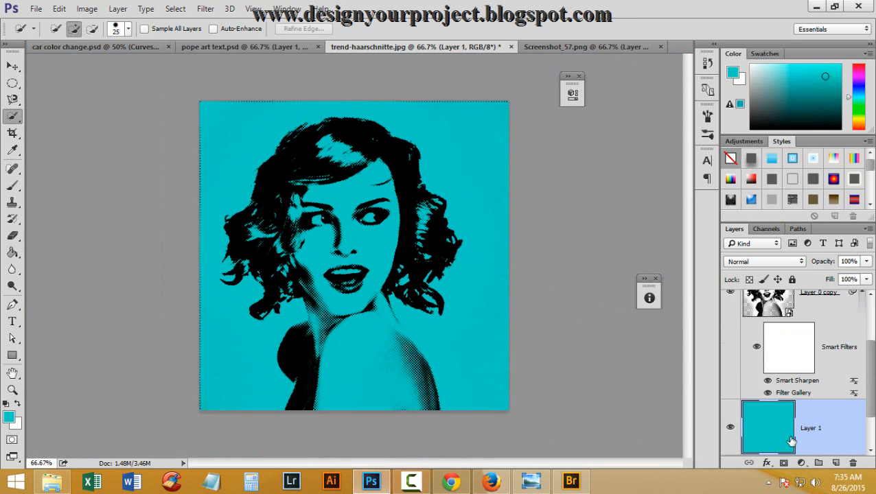
click(835, 463)
- Set the foreground color to a light peach skin tone, starting from TRUMATCH 8-c2 in the color libraries
key(ctrl+plus)
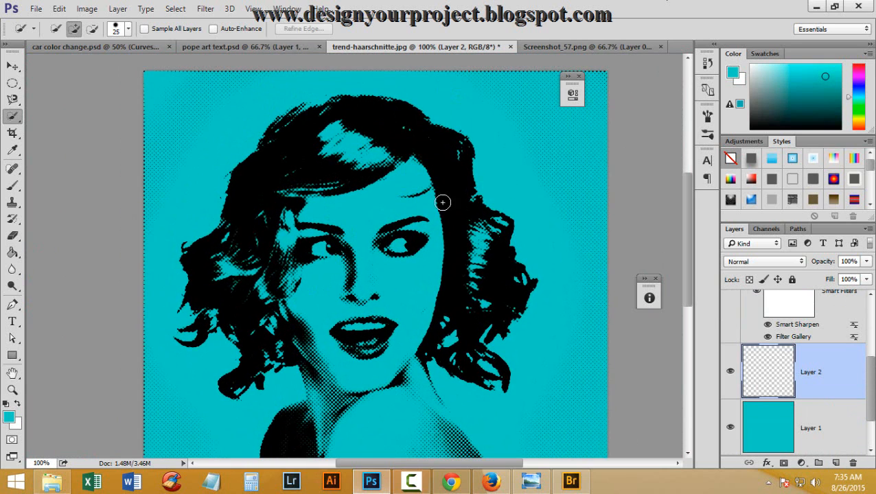
click(9, 419)
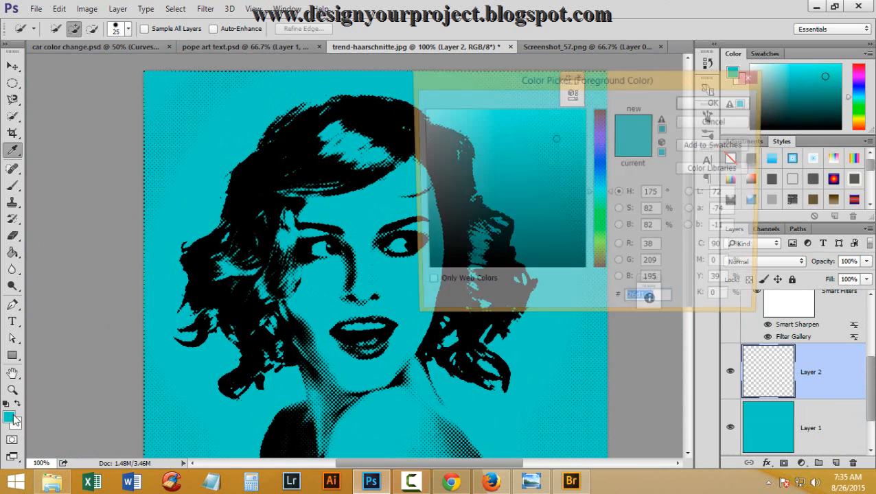
click(722, 171)
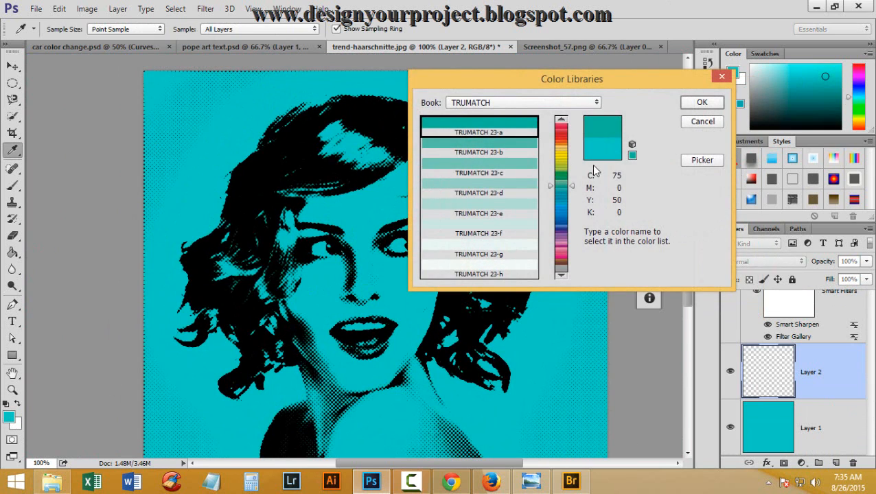
click(565, 153)
click(561, 141)
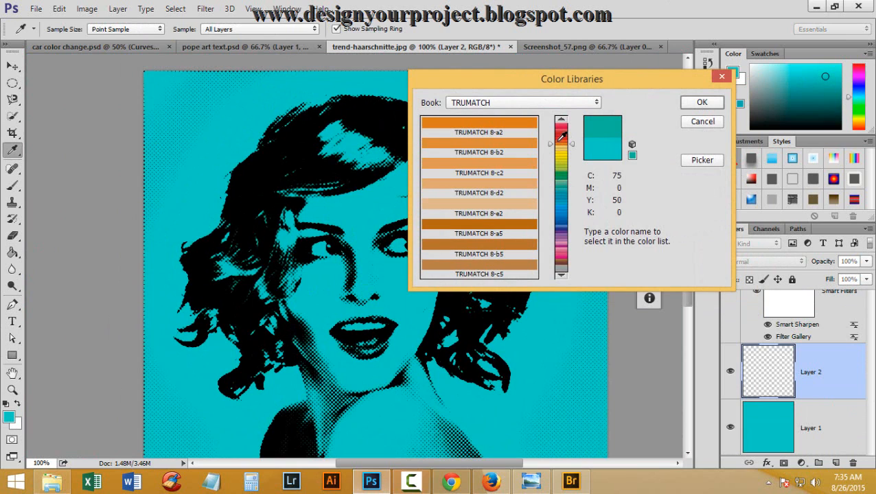
click(467, 120)
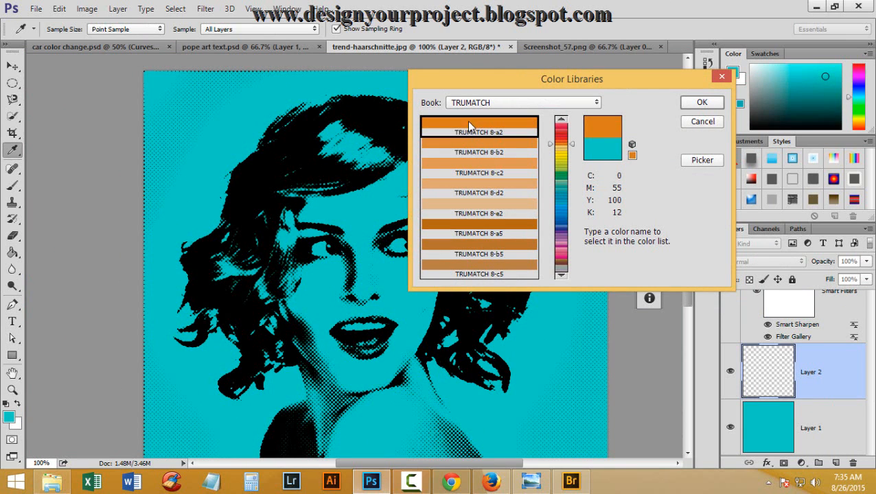
click(498, 150)
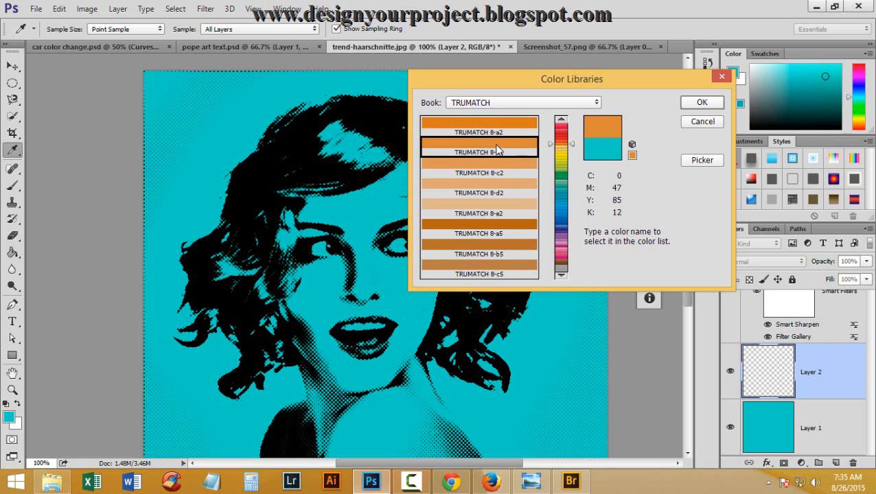
click(471, 171)
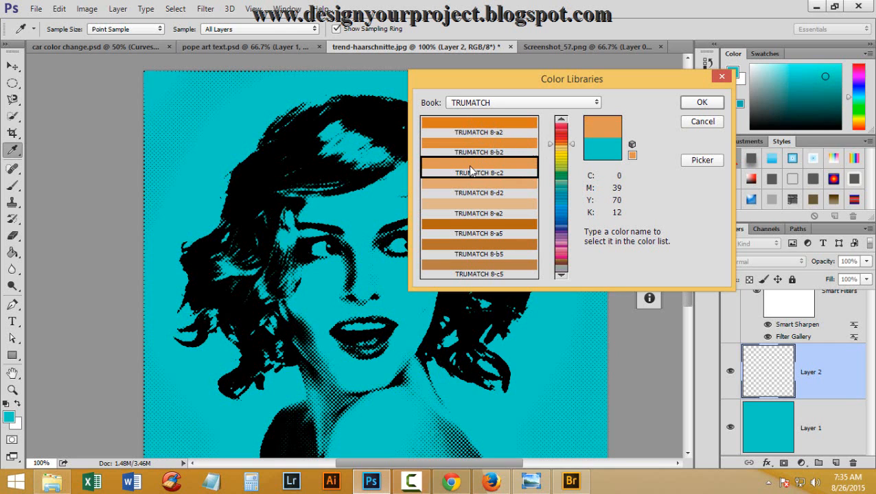
click(716, 102)
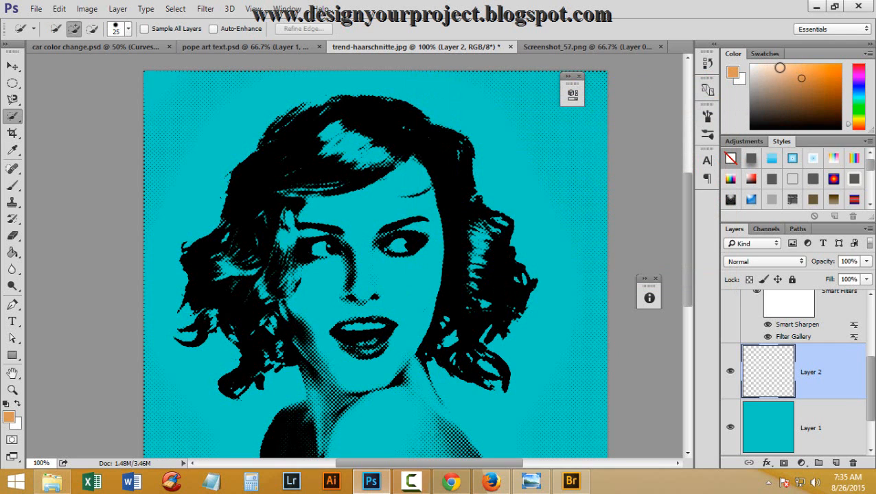
click(778, 66)
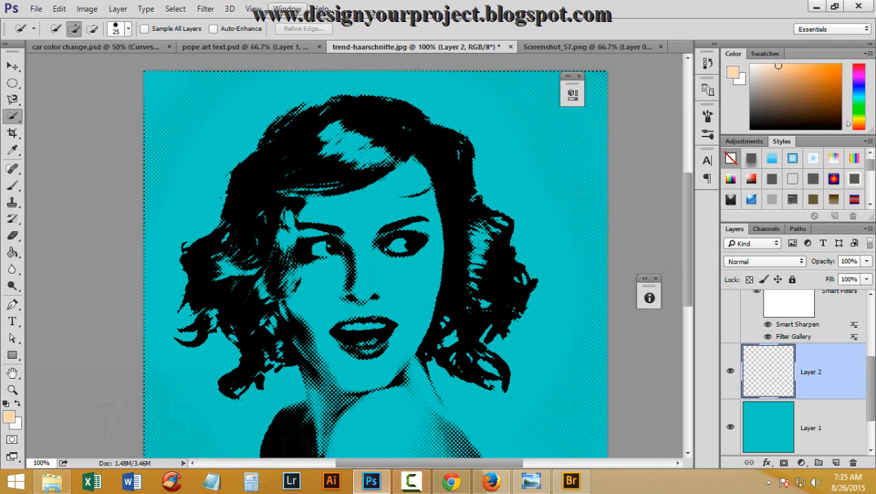
- Paint the whole face peach on Layer 2 with the Pencil tool, using a 45 px tip at 100% hardness
click(12, 185)
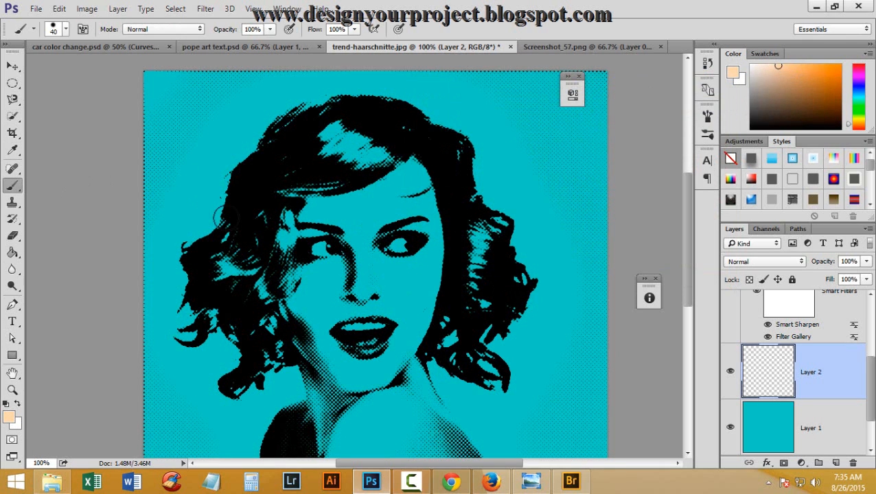
right_click(12, 185)
click(69, 195)
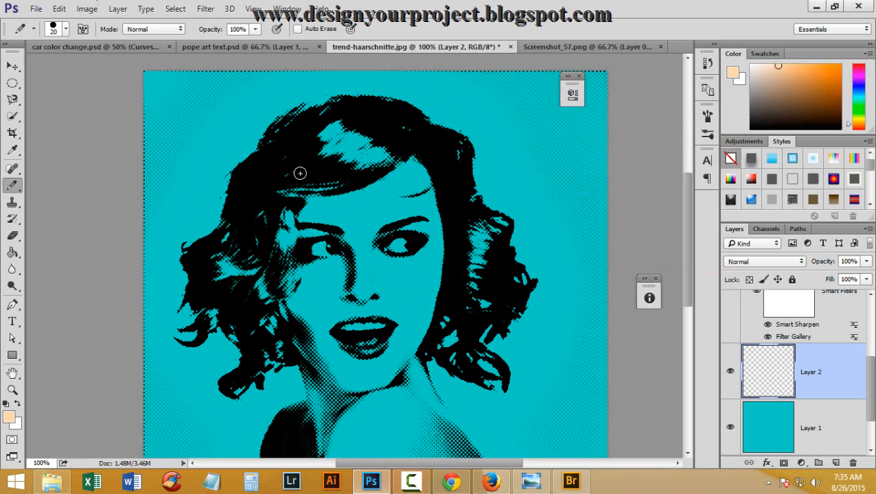
click(66, 30)
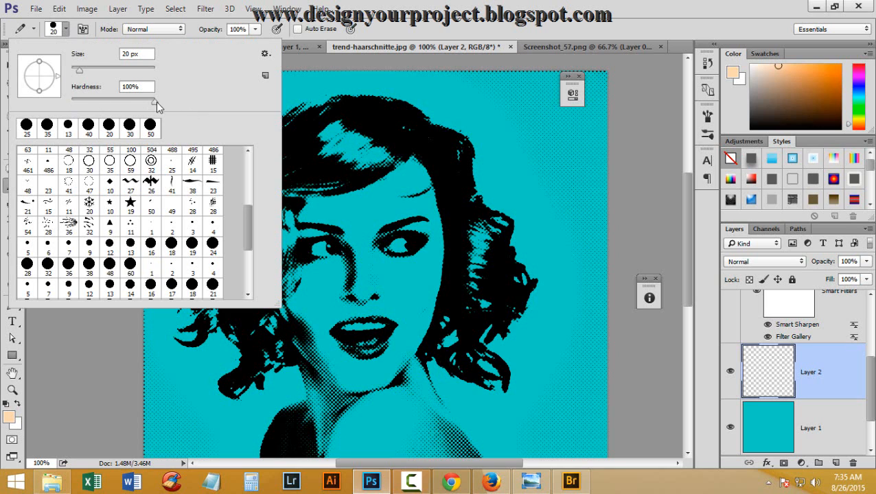
click(558, 13)
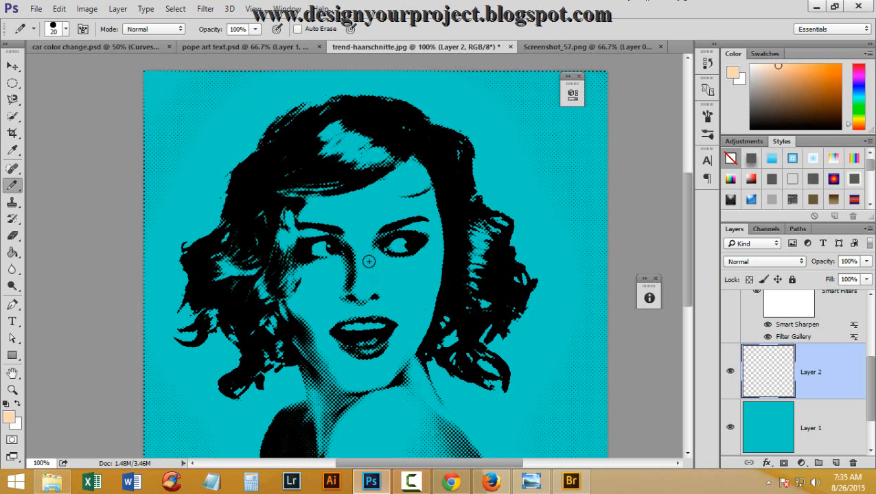
key(bracketright)
key(bracketright)
mouse_move(345, 217)
mouse_down()
mouse_move(409, 191)
mouse_move(410, 170)
mouse_move(387, 190)
mouse_move(308, 209)
mouse_move(286, 237)
mouse_move(317, 341)
mouse_move(294, 295)
mouse_move(298, 308)
mouse_move(316, 260)
mouse_move(318, 218)
mouse_move(428, 220)
mouse_move(426, 199)
mouse_move(421, 192)
mouse_move(426, 267)
mouse_move(389, 360)
mouse_move(422, 309)
mouse_move(430, 265)
mouse_move(395, 355)
mouse_move(353, 378)
mouse_move(323, 342)
mouse_move(306, 290)
mouse_move(326, 270)
mouse_move(362, 278)
mouse_move(372, 242)
mouse_move(372, 265)
mouse_move(395, 263)
mouse_move(399, 279)
mouse_move(379, 307)
mouse_move(356, 301)
mouse_move(342, 311)
mouse_move(416, 300)
mouse_move(437, 273)
mouse_move(436, 231)
mouse_move(421, 205)
mouse_up()
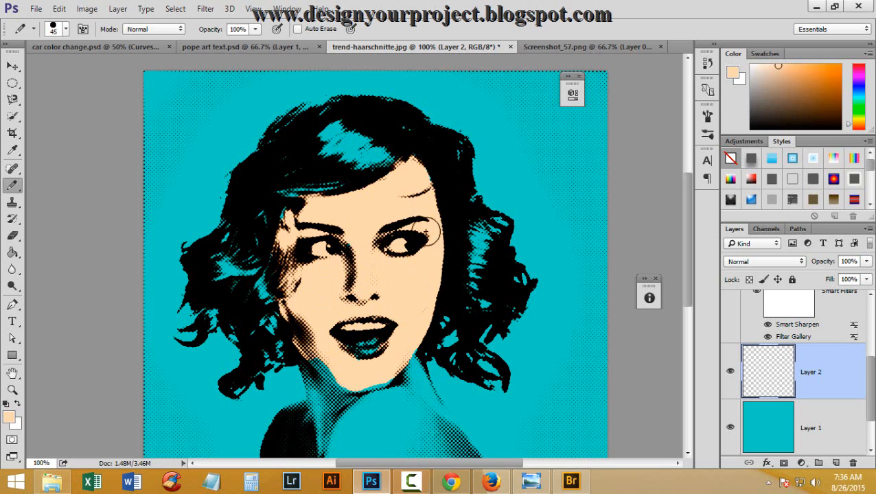
mouse_move(363, 357)
mouse_down()
mouse_move(372, 375)
mouse_move(374, 361)
mouse_up()
- Paint the neck, the shaded arm and the adjoining strip of the back peach on Layer 2, undoing the first stray dab
scroll(350, 329, down, 5)
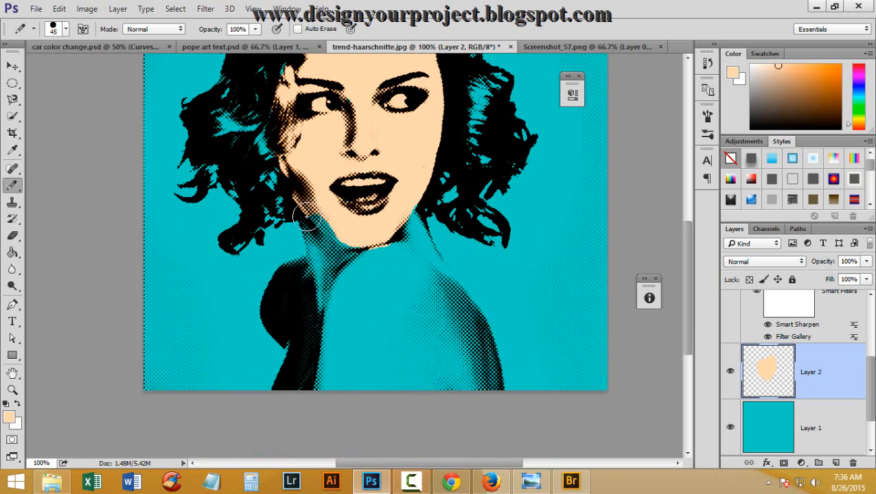
click(307, 225)
key(ctrl+z)
mouse_move(309, 218)
mouse_down()
mouse_move(317, 268)
mouse_move(283, 280)
mouse_move(273, 315)
mouse_move(277, 331)
mouse_move(296, 337)
mouse_move(303, 306)
mouse_move(307, 330)
mouse_move(292, 394)
mouse_move(317, 390)
mouse_move(338, 350)
mouse_move(339, 304)
mouse_move(330, 289)
mouse_move(402, 259)
mouse_move(406, 228)
mouse_move(380, 298)
mouse_move(376, 395)
mouse_move(350, 405)
mouse_move(360, 321)
mouse_move(366, 365)
mouse_move(340, 388)
mouse_move(313, 385)
mouse_up()
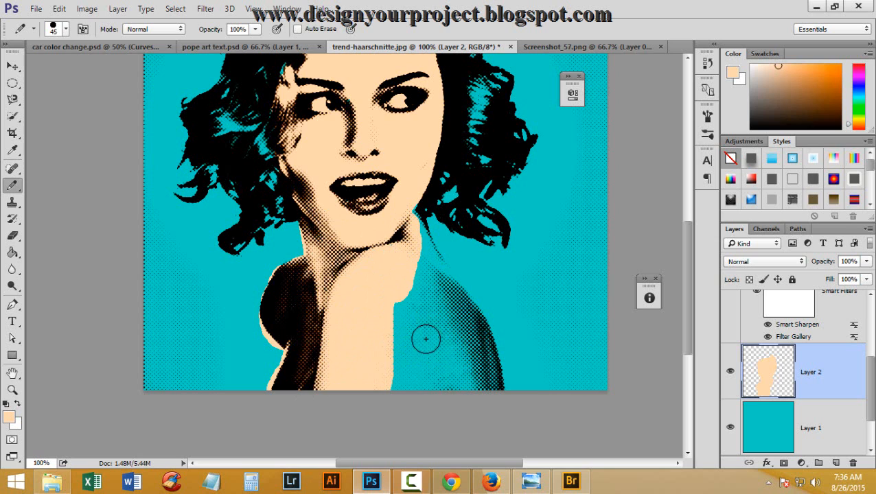
- Enlarge the pencil tip to 90 px and paint the rest of the bare shoulder and back peach
key(bracketright)
key(bracketright)
key(bracketright)
key(bracketright)
key(bracketright)
mouse_move(417, 338)
mouse_down()
mouse_move(402, 306)
mouse_move(434, 404)
mouse_move(373, 364)
mouse_move(427, 404)
mouse_move(458, 400)
mouse_move(474, 384)
mouse_move(469, 365)
mouse_move(424, 317)
mouse_move(403, 244)
mouse_move(460, 346)
mouse_move(457, 330)
mouse_move(447, 323)
mouse_move(465, 349)
mouse_move(445, 313)
mouse_move(479, 401)
mouse_up()
key(ctrl+z)
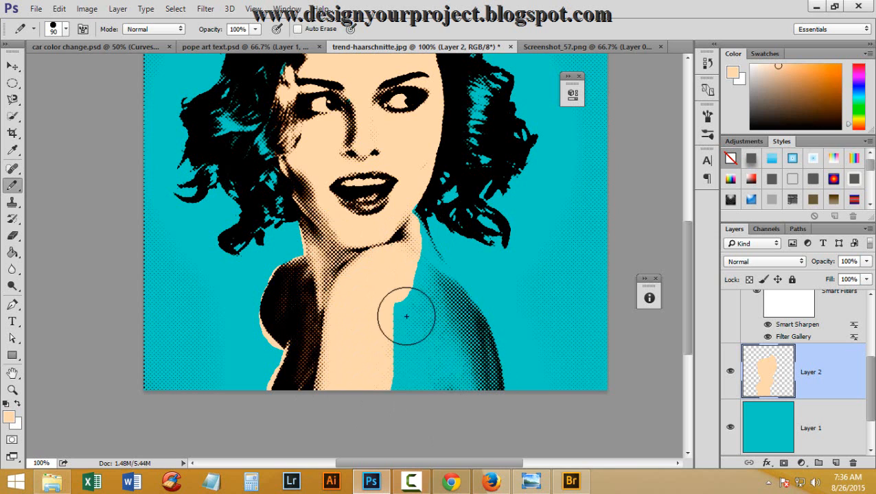
key(ctrl+z)
mouse_move(480, 408)
mouse_down()
mouse_move(419, 294)
mouse_move(454, 323)
mouse_move(475, 387)
mouse_up()
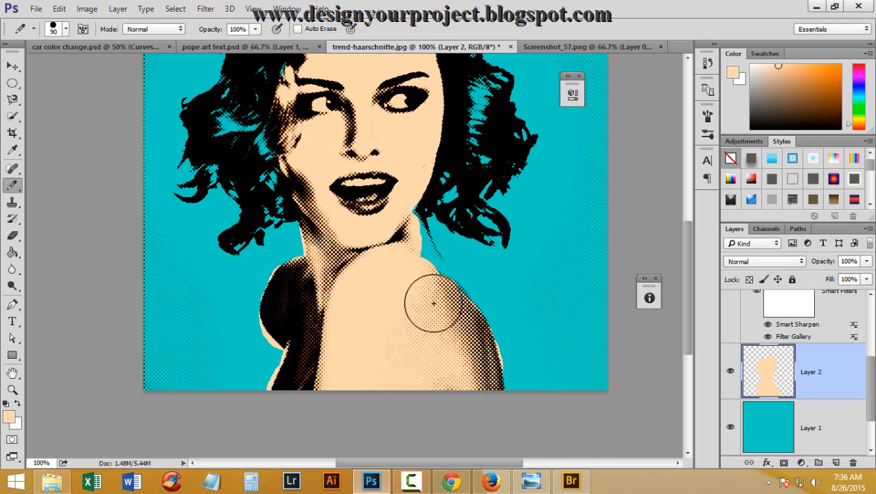
- Fill the remaining skin gaps along the side of the neck and the shoulder's outer edge, reducing the pencil tip to 30 px
mouse_move(398, 231)
mouse_down()
mouse_move(438, 299)
mouse_move(424, 270)
mouse_move(410, 267)
mouse_move(417, 307)
mouse_move(443, 310)
mouse_move(470, 312)
mouse_up()
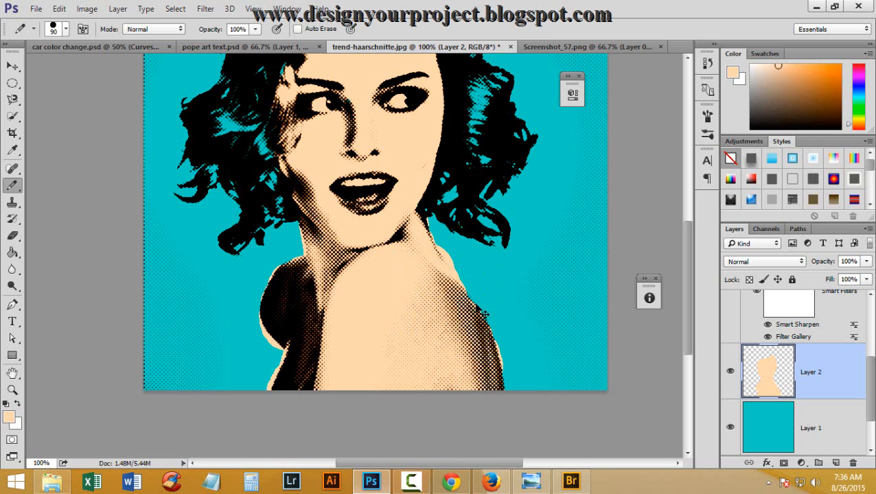
key(ctrl+z)
mouse_move(424, 289)
mouse_down()
mouse_move(455, 320)
mouse_move(469, 355)
mouse_up()
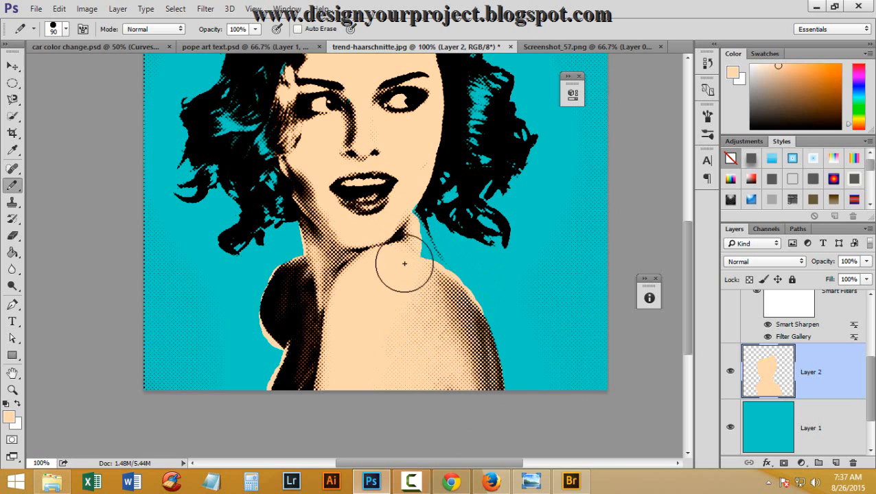
drag(411, 261, 399, 235)
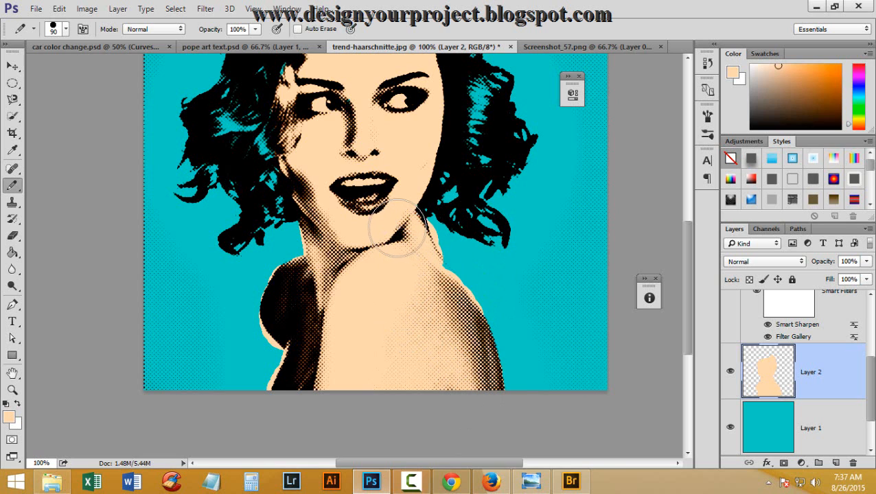
key(bracketright)
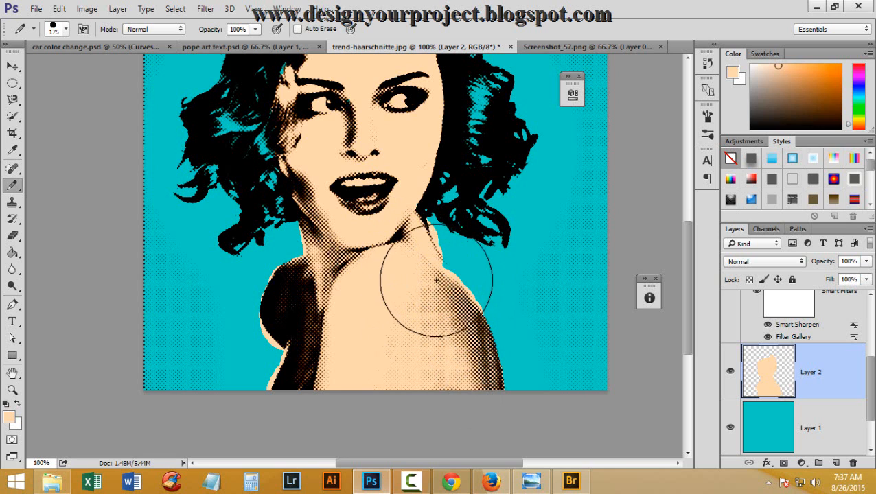
key(bracketleft)
key(bracketleft)
key(bracketleft)
key(bracketleft)
key(bracketleft)
key(bracketleft)
key(bracketleft)
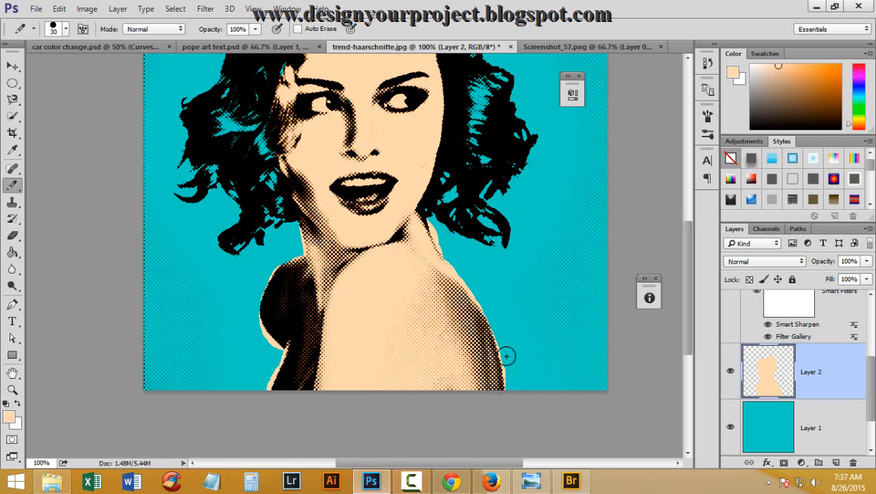
- Set the foreground color to hot pink and add a new layer above the skin layer, undoing the pink stroke made on Layer 2
scroll(358, 302, up, 5)
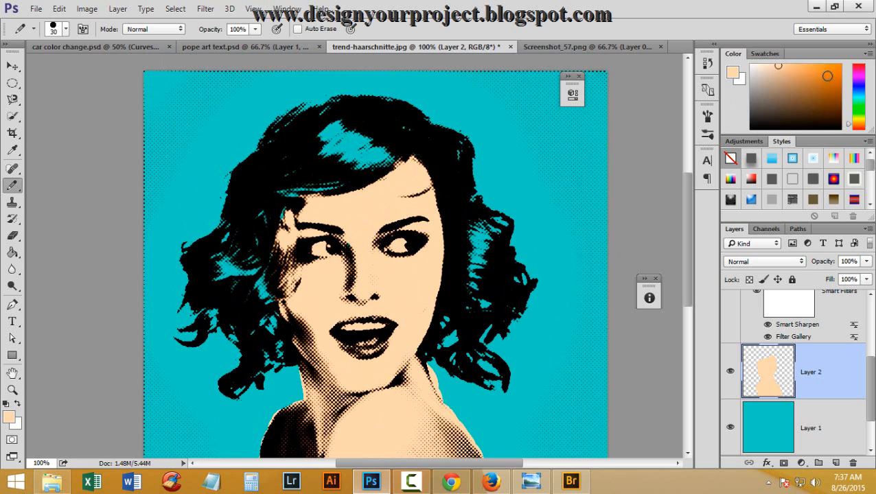
mouse_move(853, 120)
mouse_down()
mouse_move(862, 87)
mouse_move(856, 110)
mouse_up()
click(860, 67)
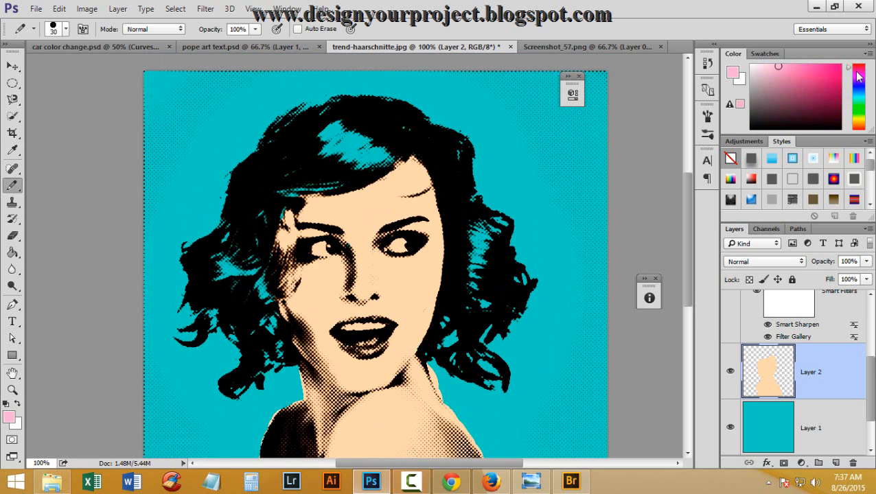
click(818, 72)
drag(329, 159, 363, 133)
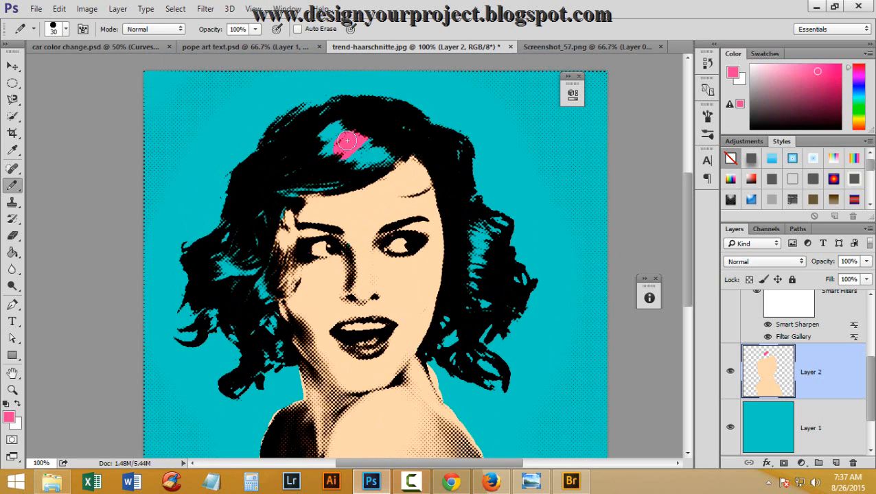
key(ctrl+z)
click(835, 464)
- Paint the teal highlights in the fringe and at the temple pink on Layer 3 with the 30 px pencil, redoing stray strokes
mouse_move(372, 131)
mouse_down()
mouse_move(326, 151)
mouse_move(313, 142)
mouse_move(329, 114)
mouse_move(307, 124)
mouse_move(275, 175)
mouse_move(313, 182)
mouse_move(256, 200)
mouse_move(378, 152)
mouse_move(352, 147)
mouse_move(321, 187)
mouse_move(398, 155)
mouse_move(270, 203)
mouse_move(266, 223)
mouse_move(289, 181)
mouse_move(276, 207)
mouse_move(213, 252)
mouse_move(227, 222)
mouse_move(214, 263)
mouse_move(226, 275)
mouse_move(249, 260)
mouse_move(246, 269)
mouse_move(253, 247)
mouse_move(273, 310)
mouse_move(270, 291)
mouse_move(278, 342)
mouse_up()
key(ctrl+z)
mouse_move(353, 140)
mouse_down()
mouse_move(309, 149)
mouse_move(346, 116)
mouse_move(328, 112)
mouse_move(283, 129)
mouse_move(297, 111)
mouse_move(337, 114)
mouse_up()
key(ctrl+z)
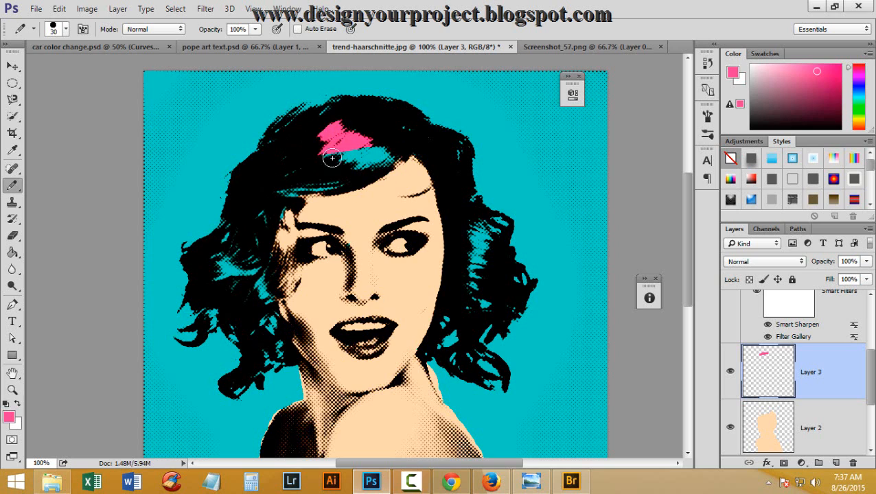
mouse_move(368, 153)
mouse_down()
mouse_move(331, 157)
mouse_move(391, 147)
mouse_move(362, 165)
mouse_move(284, 185)
mouse_move(263, 201)
mouse_move(278, 219)
mouse_up()
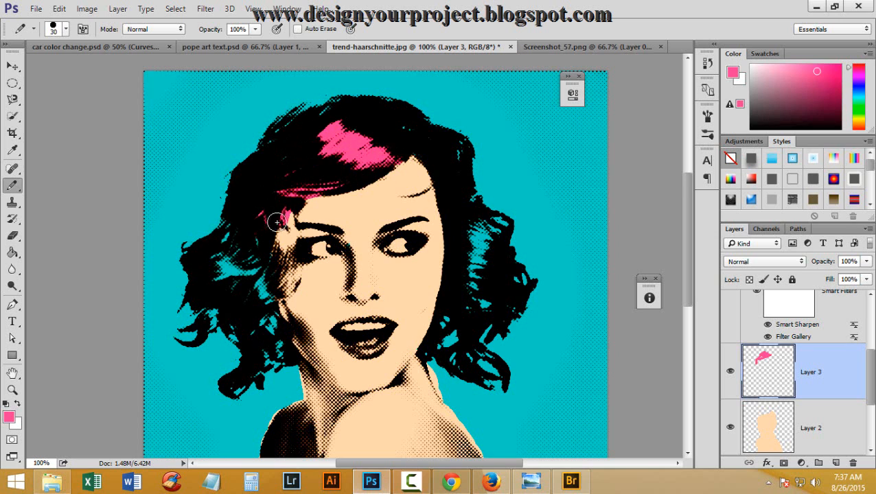
- Paint the teal highlights in the curls on both sides of the face and along the crown pink on Layer 3
scroll(268, 219, down, 3)
mouse_move(239, 150)
mouse_down()
mouse_move(218, 213)
mouse_move(249, 174)
mouse_move(251, 219)
mouse_move(251, 158)
mouse_move(251, 237)
mouse_move(252, 211)
mouse_move(264, 253)
mouse_move(265, 187)
mouse_move(278, 280)
mouse_move(260, 293)
mouse_up()
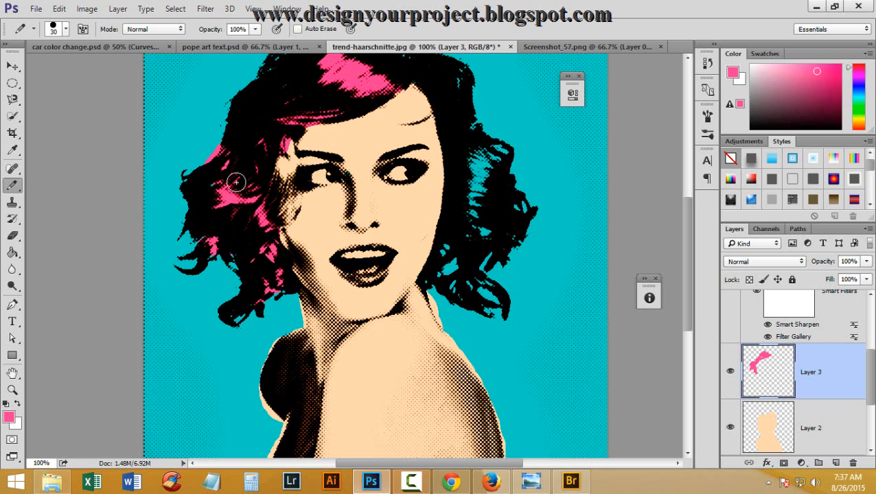
mouse_move(483, 157)
mouse_down()
mouse_move(470, 203)
mouse_move(473, 154)
mouse_move(482, 174)
mouse_up()
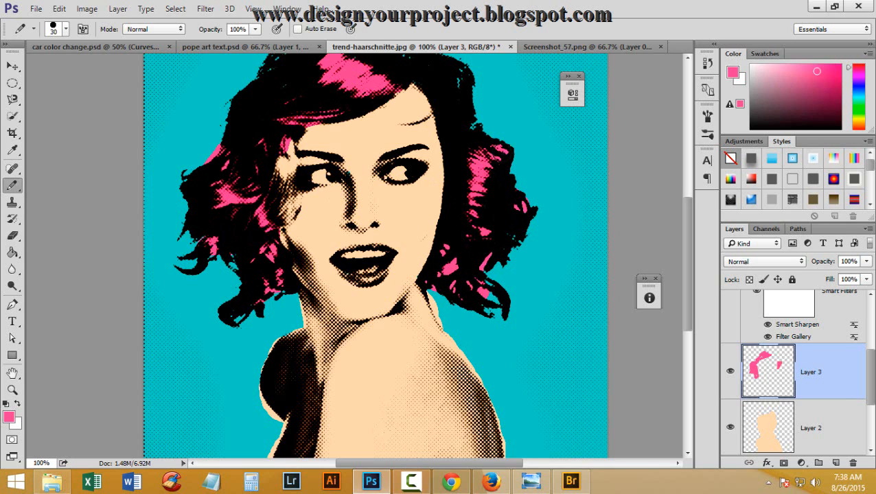
drag(478, 167, 494, 265)
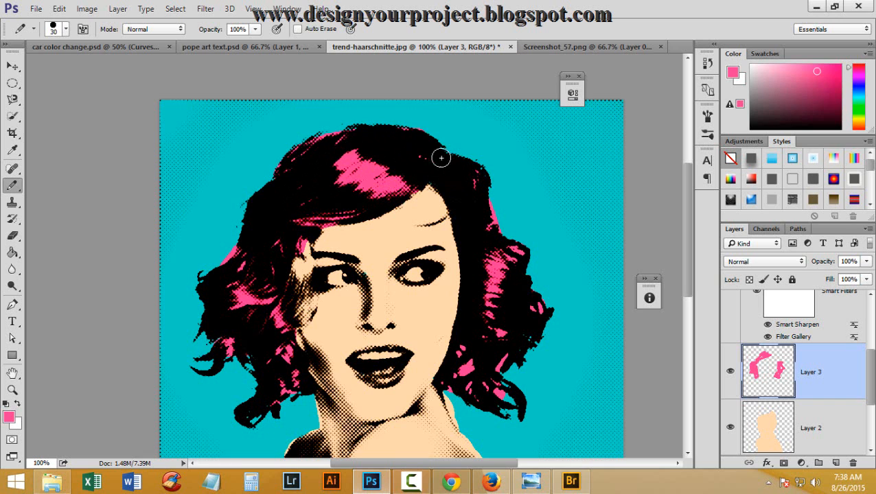
- Add a new layer above the pink hair layer and swap the colors so that white is the foreground color
scroll(417, 268, down, 6)
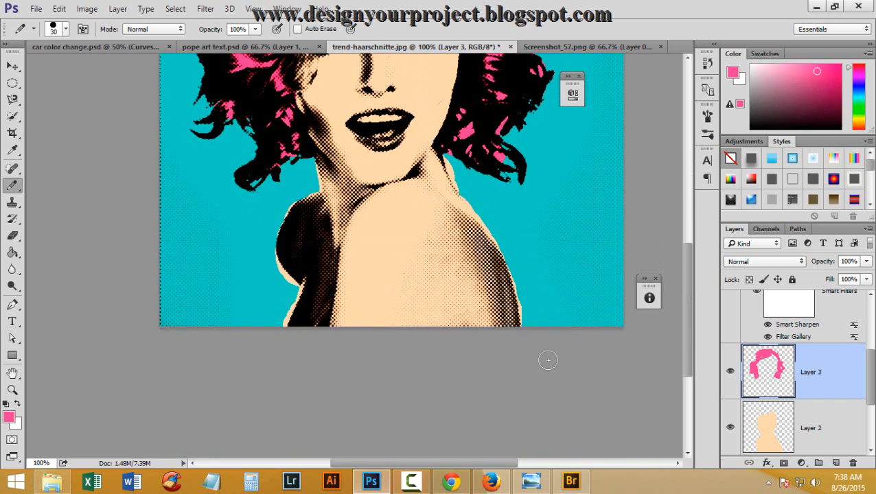
click(833, 463)
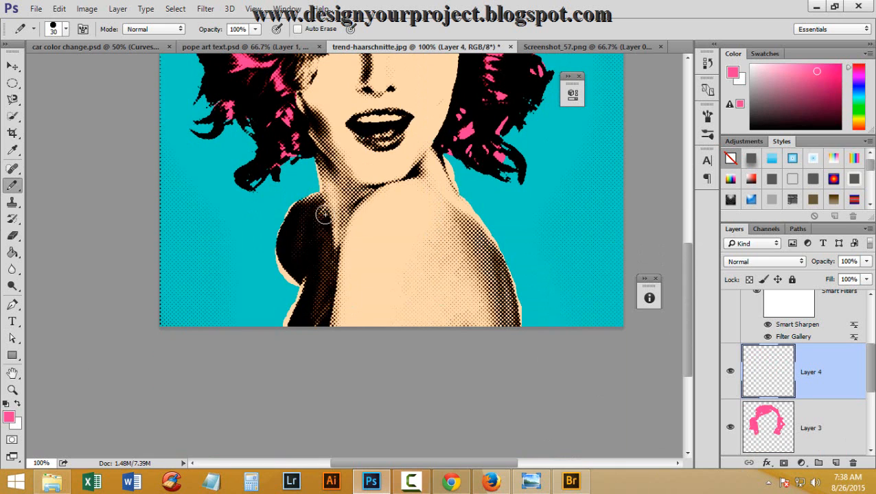
scroll(364, 130, up, 1)
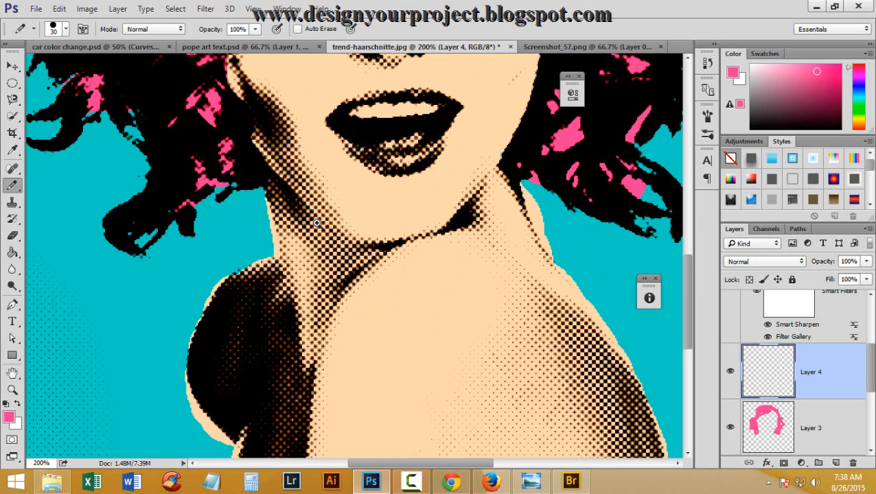
click(19, 406)
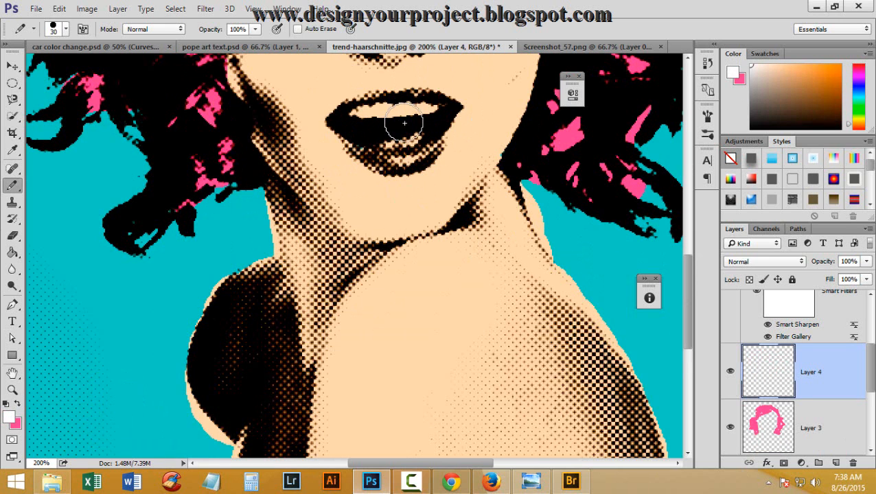
- Paint the teeth and the whites of both eyes white on Layer 4 with the 9 px pencil
key(bracketleft)
key(bracketleft)
mouse_move(434, 107)
mouse_down()
mouse_move(355, 112)
mouse_move(425, 104)
mouse_move(369, 110)
mouse_up()
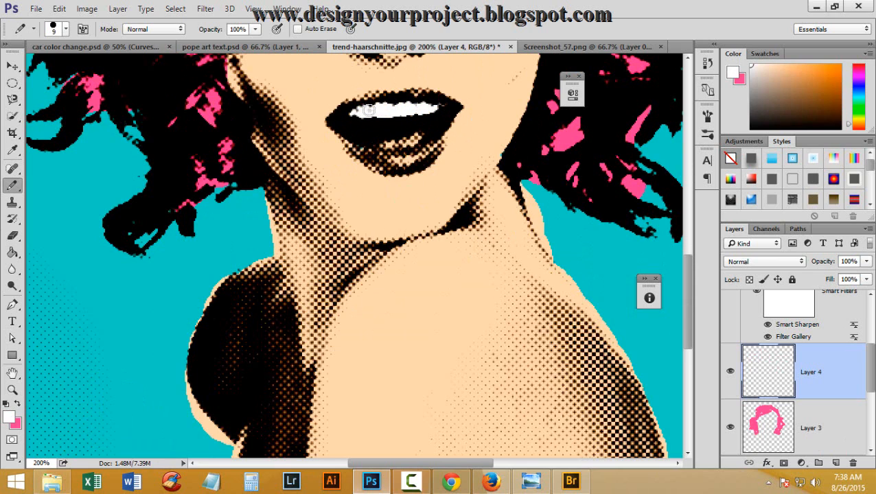
scroll(412, 117, up, 5)
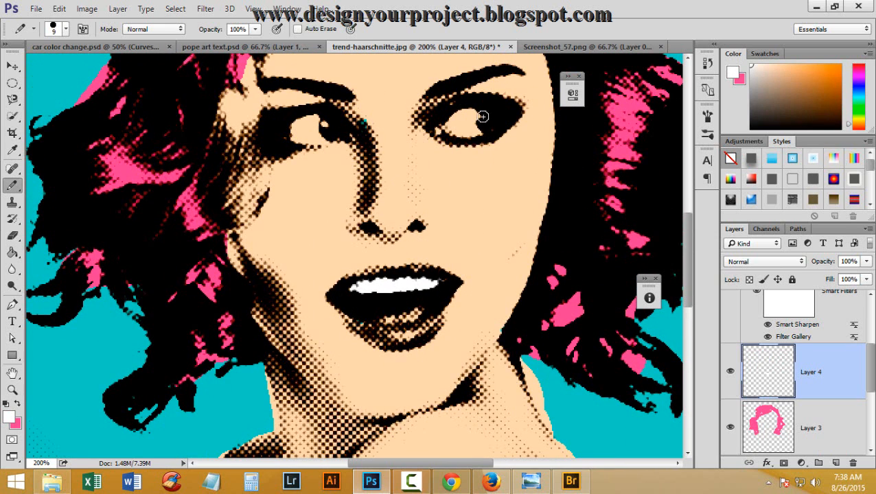
mouse_move(483, 116)
mouse_down()
mouse_move(467, 116)
mouse_move(479, 127)
mouse_move(461, 127)
mouse_up()
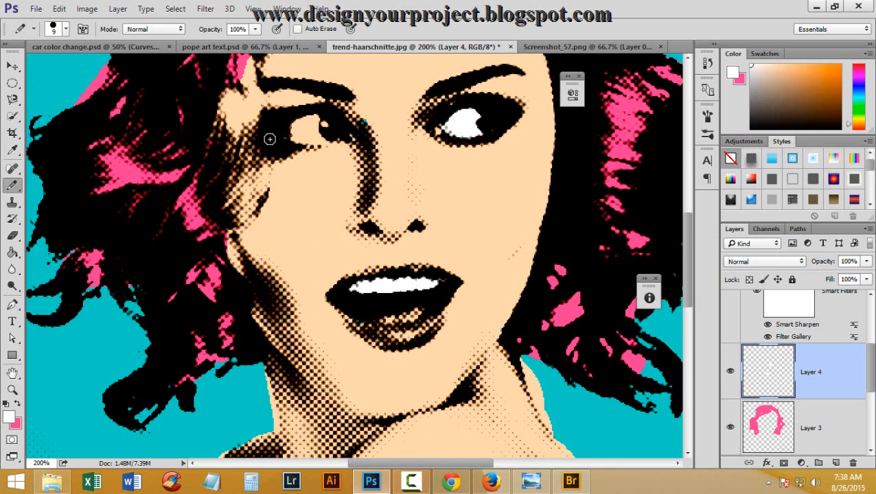
mouse_move(321, 120)
mouse_down()
mouse_move(292, 127)
mouse_move(303, 119)
mouse_move(294, 138)
mouse_move(324, 137)
mouse_move(299, 140)
mouse_move(320, 132)
mouse_move(302, 121)
mouse_move(338, 122)
mouse_move(283, 125)
mouse_up()
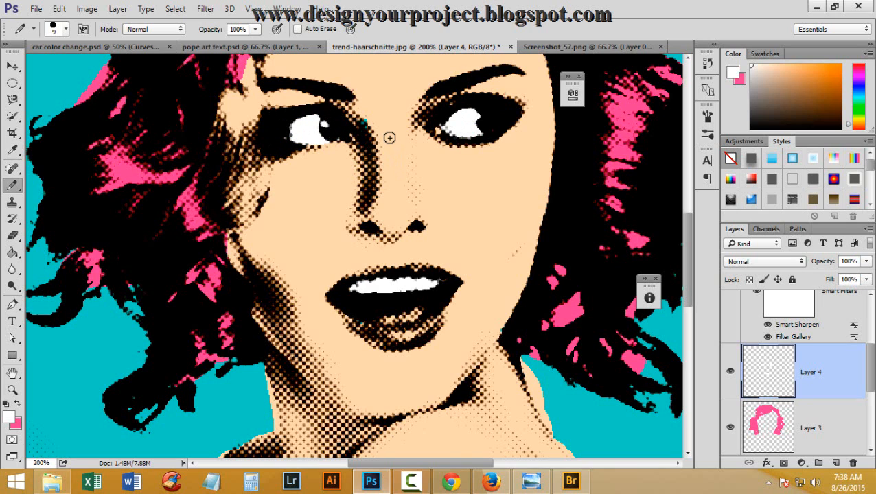
- Sample the peach skin tone from the face as the foreground color for the Pencil tool
key(i)
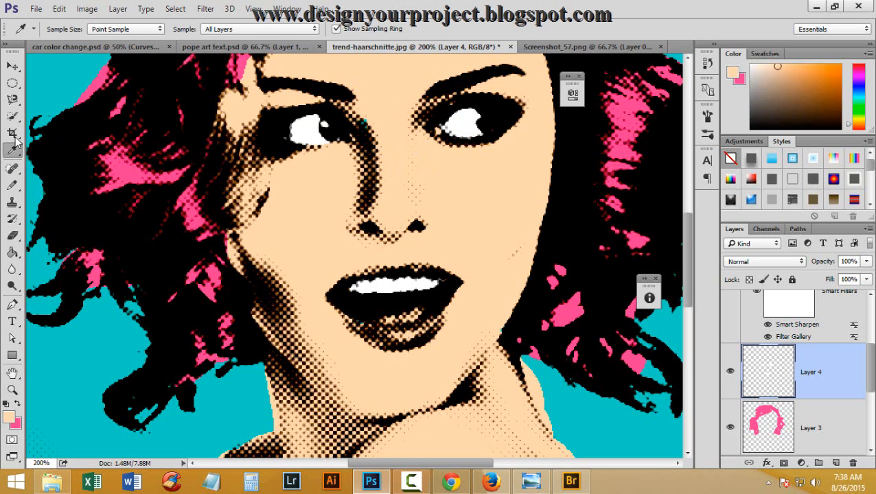
click(12, 185)
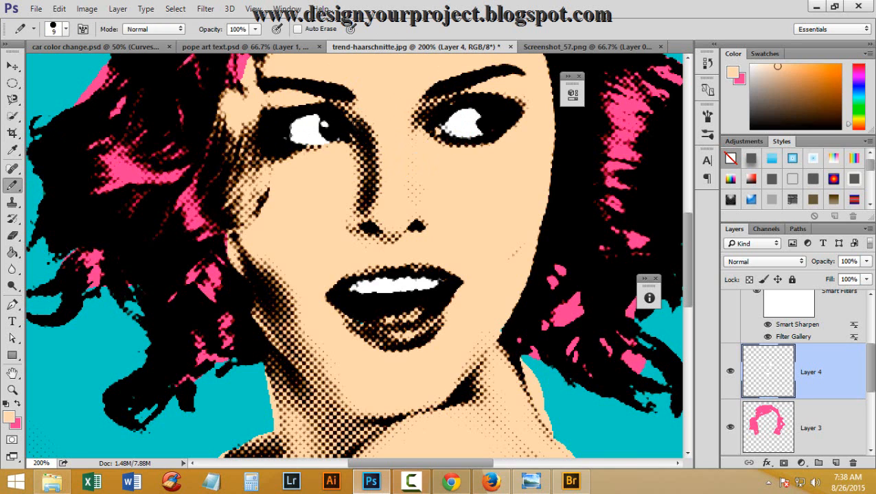
scroll(343, 165, down, 3)
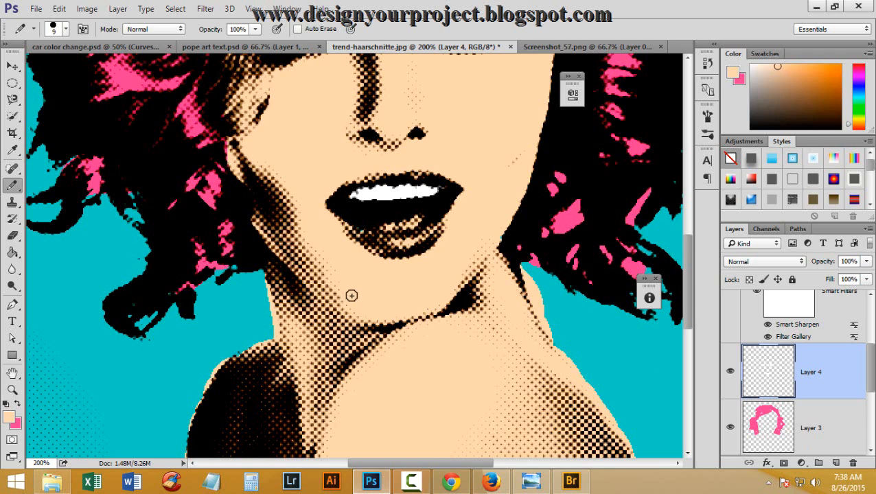
scroll(351, 295, up, 2)
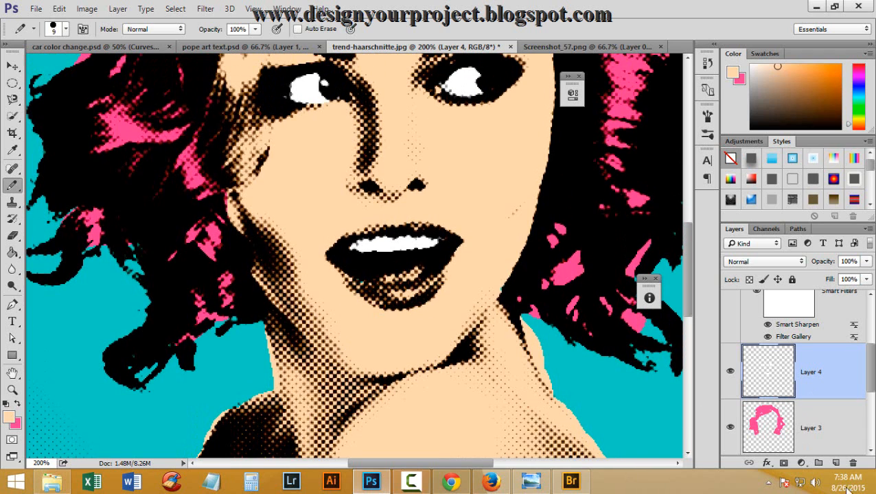
- Add a new layer above Layer 4 and try coral red on the lower lip with the 9 px pencil
click(836, 464)
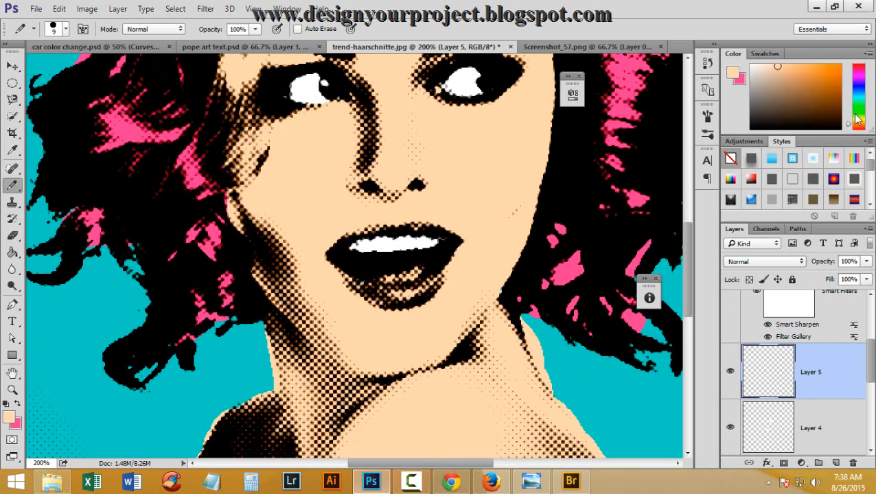
drag(855, 115, 856, 133)
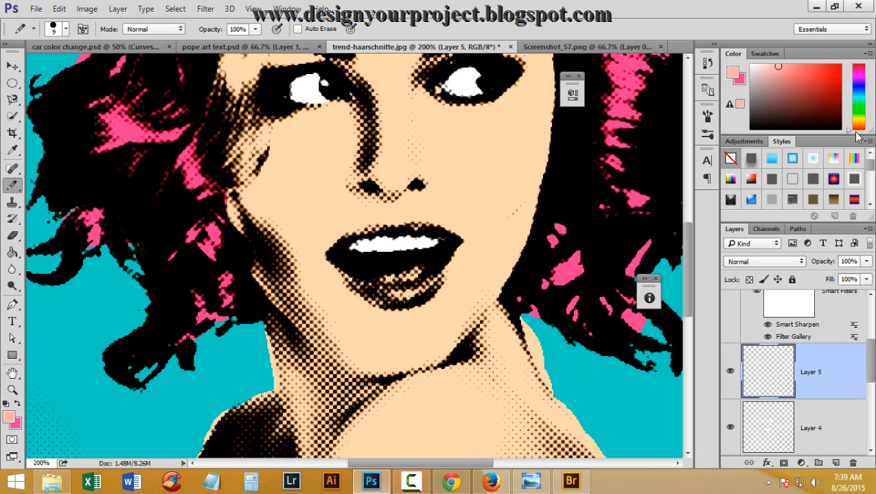
click(813, 71)
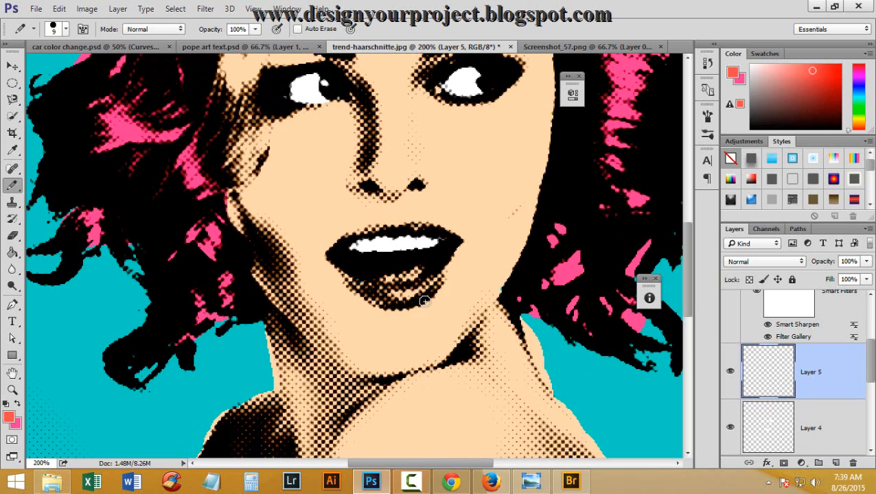
mouse_move(450, 265)
mouse_down()
mouse_move(405, 297)
mouse_move(404, 284)
mouse_up()
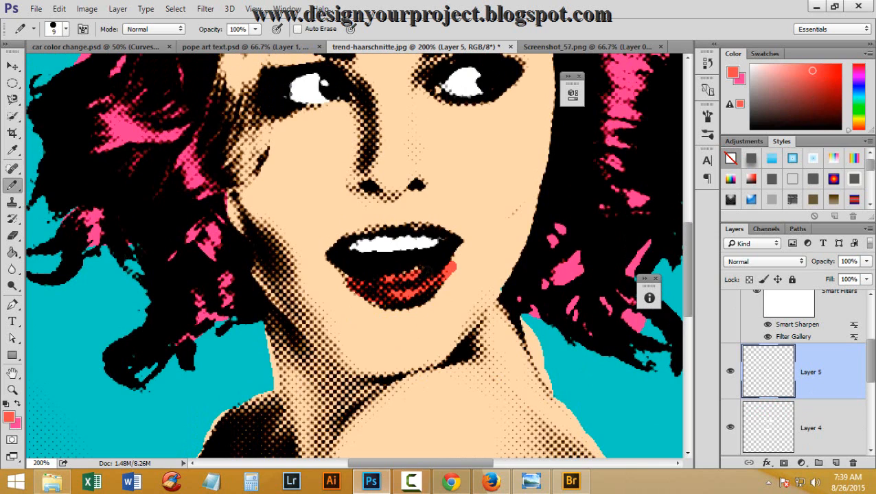
drag(444, 270, 462, 254)
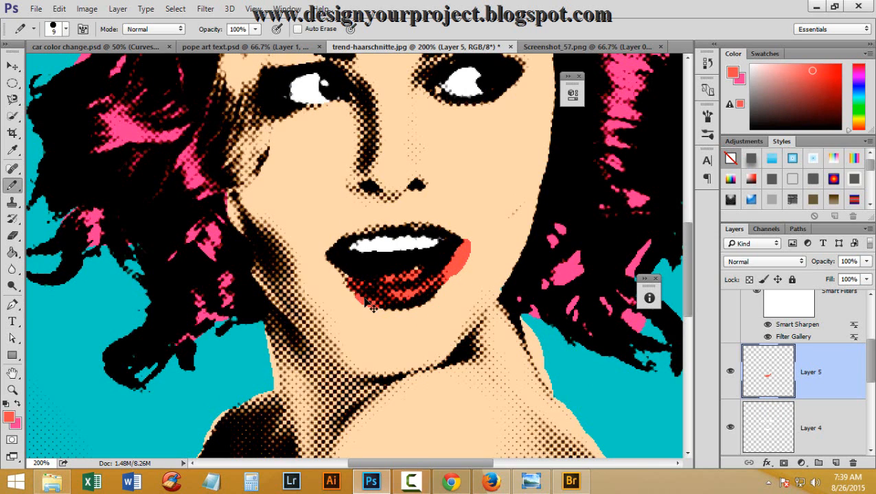
key(ctrl+z)
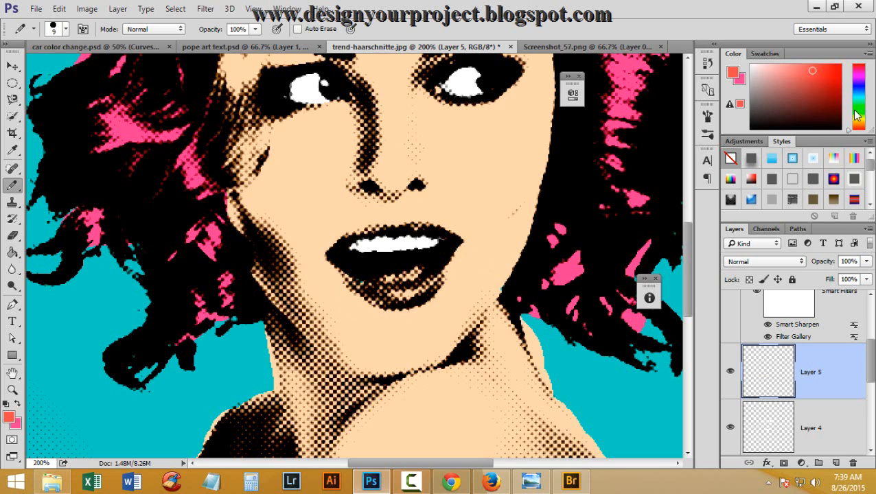
- Try a dark burnt orange on the lower lip with the 20 px pencil, undoing the strokes
mouse_move(857, 115)
mouse_down()
mouse_move(857, 128)
mouse_move(857, 99)
mouse_move(856, 127)
mouse_up()
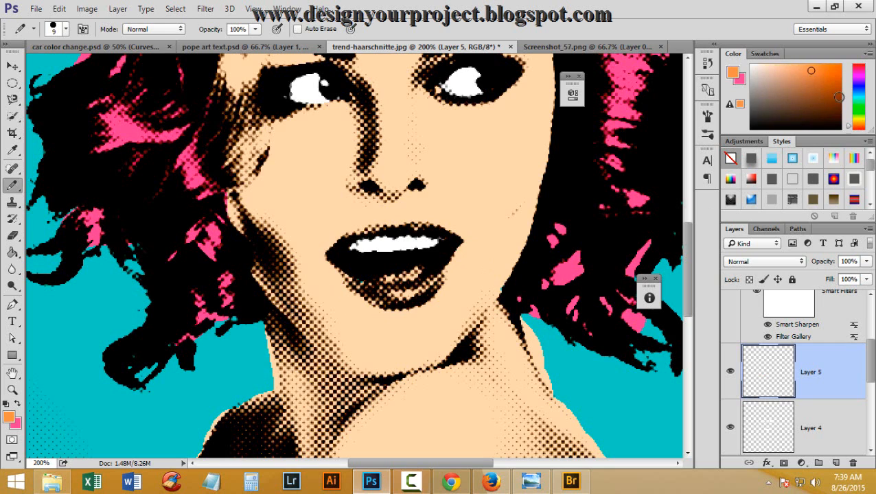
click(837, 94)
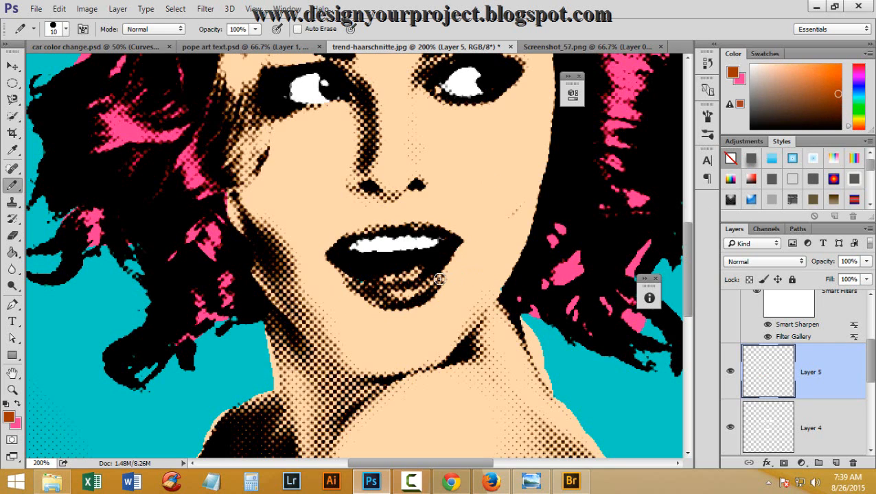
key(bracketright)
mouse_move(464, 251)
mouse_down()
mouse_move(442, 273)
mouse_move(353, 280)
mouse_move(341, 262)
mouse_move(384, 302)
mouse_up()
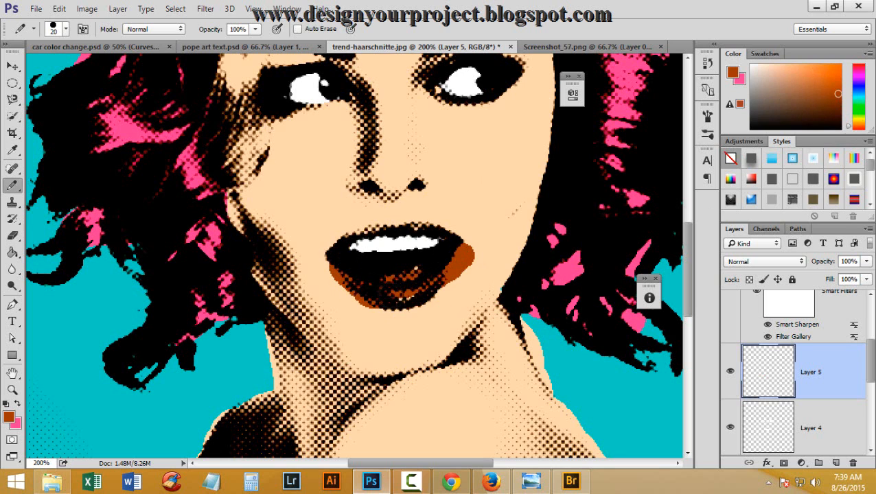
drag(451, 269, 459, 257)
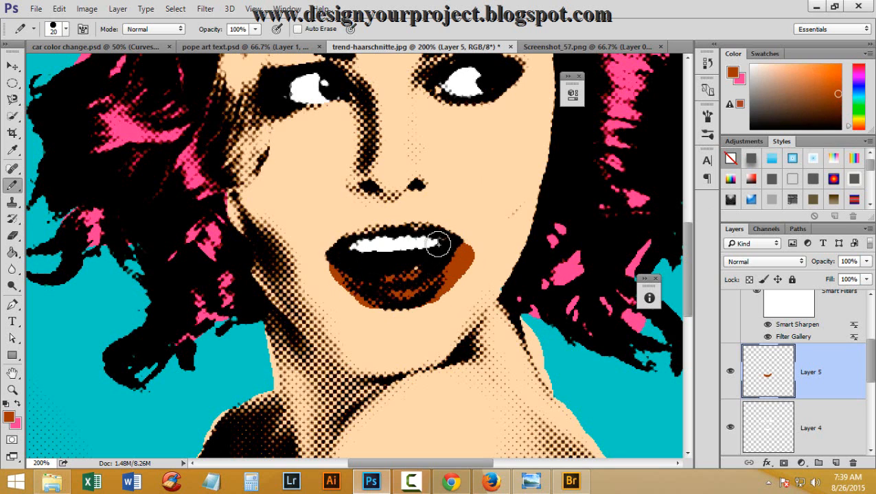
key(ctrl+z)
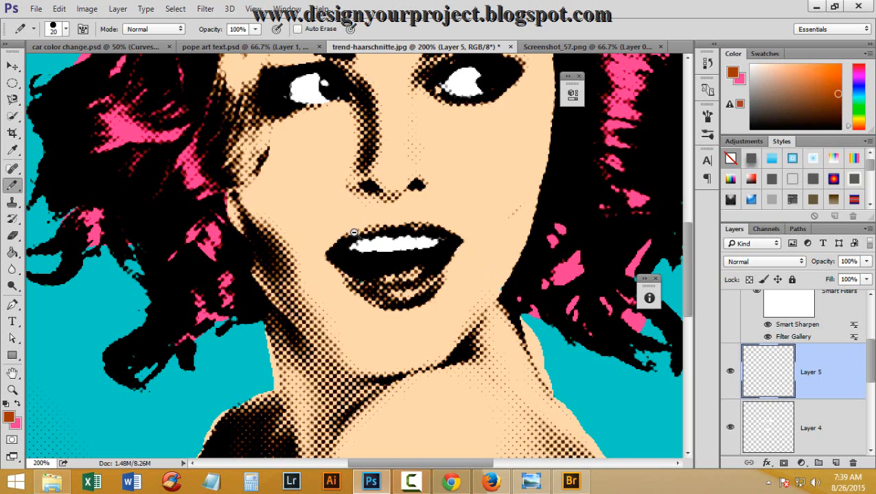
- Sample the pinkish-red lip color from pope art text.psd as the foreground color and return to trend-haarschnitte.jpg
alt+click(352, 230)
alt+click(345, 210)
ctrl+click(344, 209)
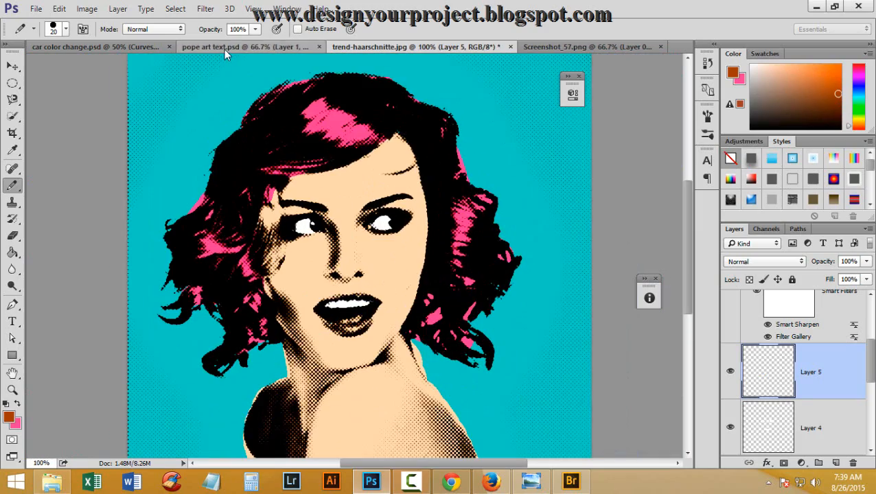
click(226, 46)
ctrl+click(356, 244)
ctrl+click(357, 252)
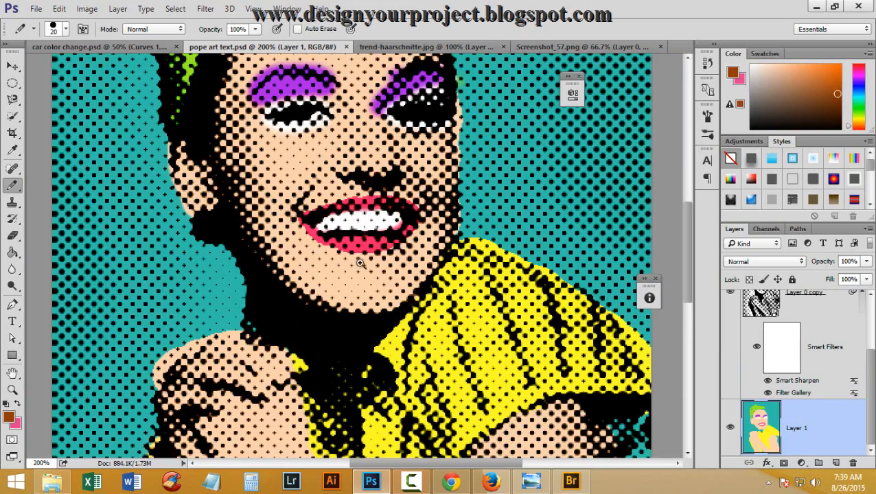
alt+click(375, 258)
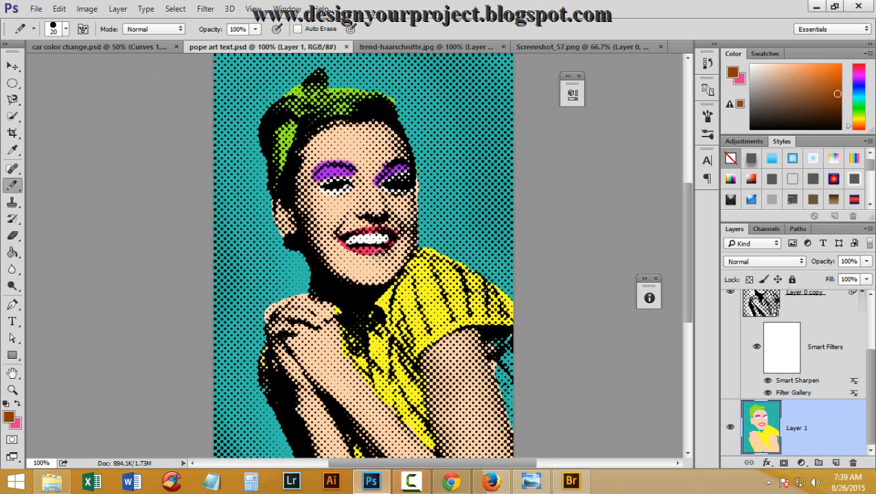
key(i)
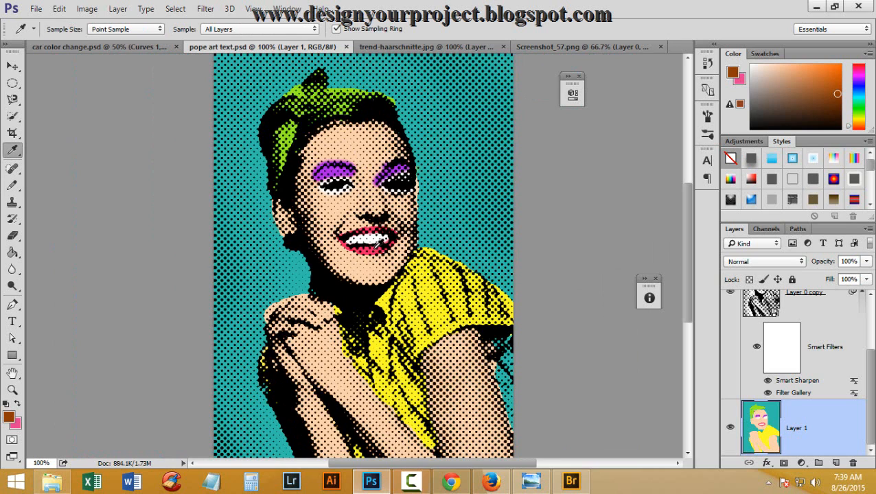
click(371, 242)
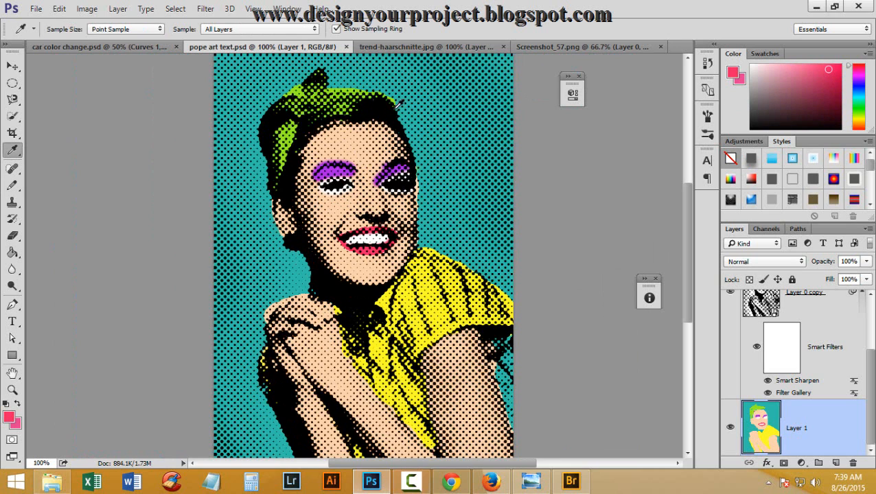
click(437, 48)
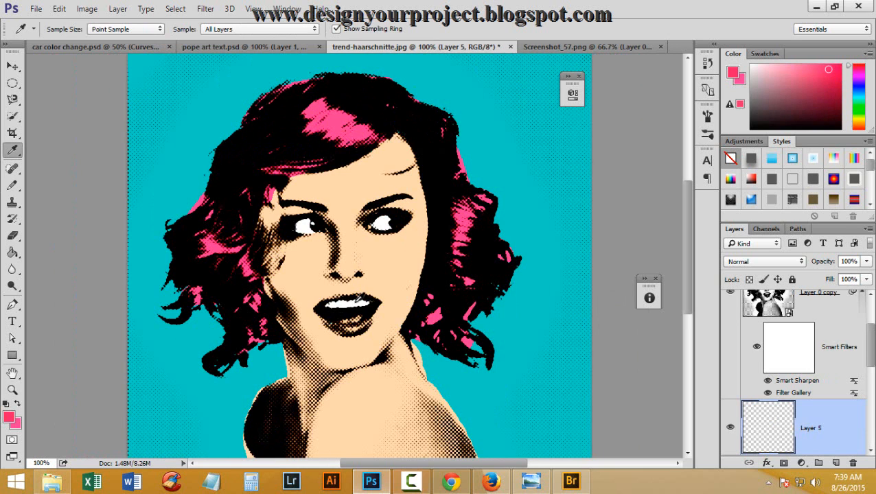
- Try the sampled pinkish red on the upper lip with the 20 px pencil and undo the stroke
scroll(341, 292, up, 1)
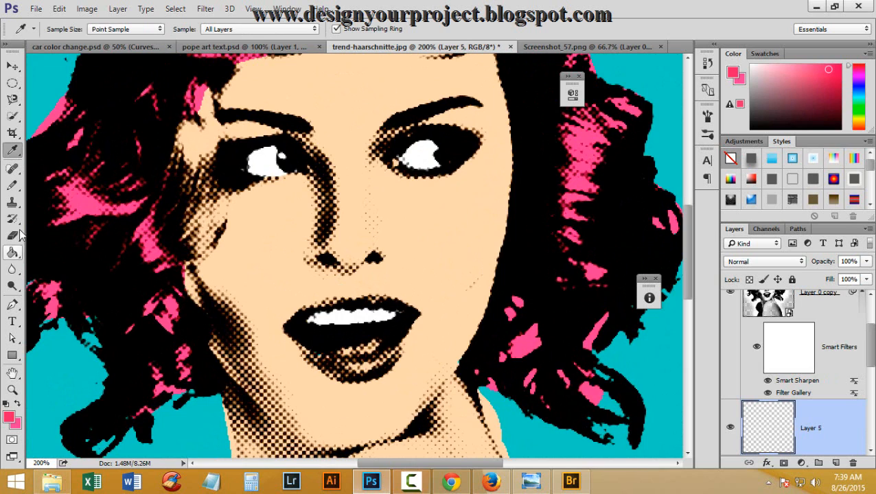
click(12, 185)
drag(362, 295, 311, 305)
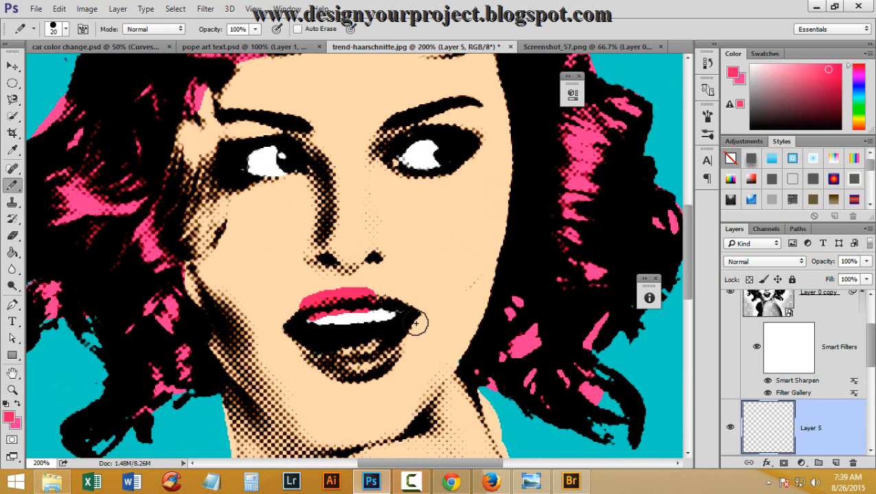
key(ctrl+z)
scroll(384, 329, up, 1)
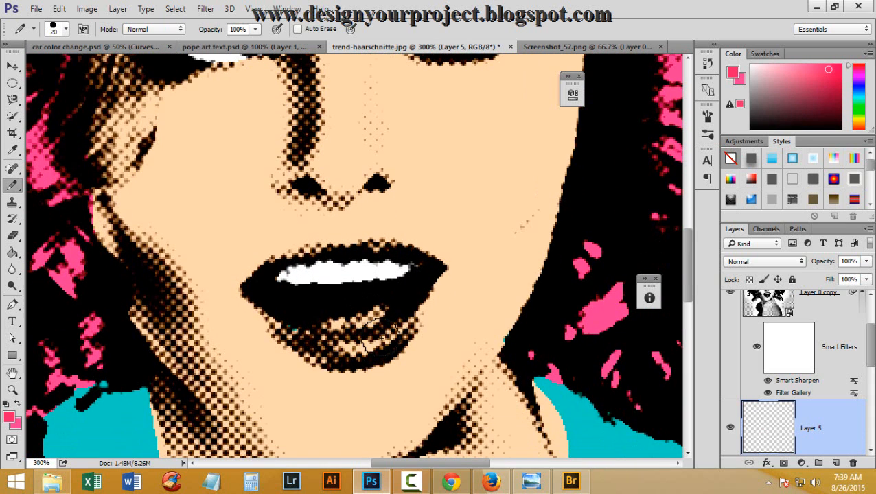
- Paint the lower lip, mouth corners and upper lip pinkish red on Layer 5 with the 9 px pencil
key(bracketleft)
key(bracketleft)
mouse_move(422, 308)
mouse_down()
mouse_move(385, 335)
mouse_move(328, 341)
mouse_move(285, 330)
mouse_move(249, 309)
mouse_move(243, 293)
mouse_move(247, 312)
mouse_move(283, 345)
mouse_move(380, 349)
mouse_move(389, 337)
mouse_move(306, 358)
mouse_move(392, 358)
mouse_move(414, 346)
mouse_move(447, 274)
mouse_up()
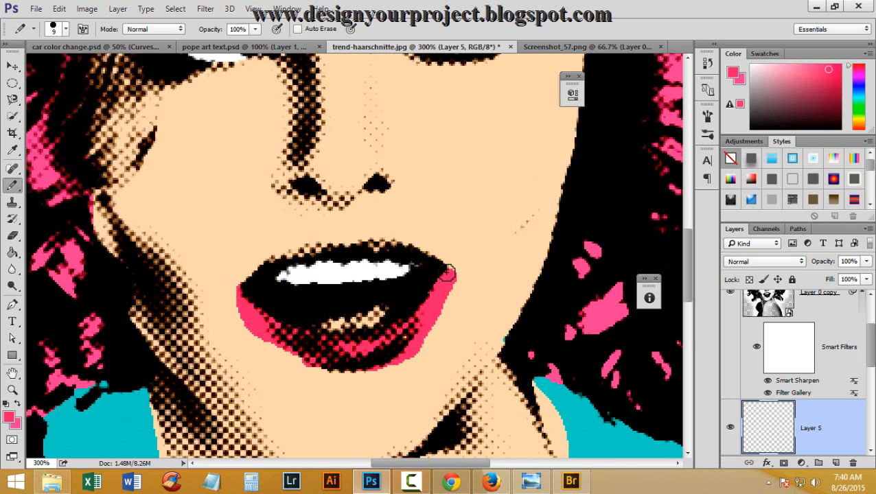
mouse_move(410, 352)
mouse_down()
mouse_move(359, 372)
mouse_move(295, 364)
mouse_up()
mouse_move(251, 282)
mouse_down()
mouse_move(323, 254)
mouse_move(400, 255)
mouse_move(440, 271)
mouse_move(416, 249)
mouse_move(334, 248)
mouse_move(278, 258)
mouse_move(235, 292)
mouse_up()
mouse_move(409, 242)
mouse_down()
mouse_move(432, 247)
mouse_move(446, 263)
mouse_move(420, 339)
mouse_up()
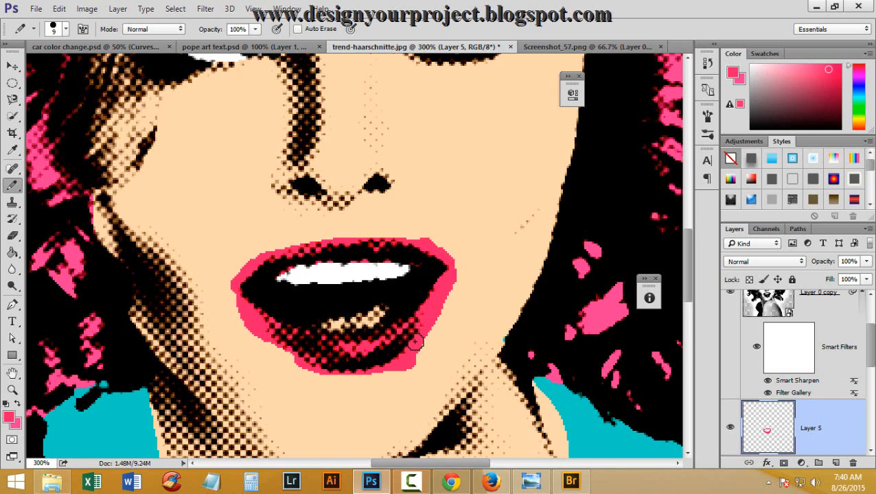
- Undo all the pinkish-red lip strokes and the creation of Layer 5
key(ctrl+alt+z)
key(ctrl+alt+z)
key(ctrl+alt+z)
key(ctrl+alt+z)
key(ctrl+alt+z)
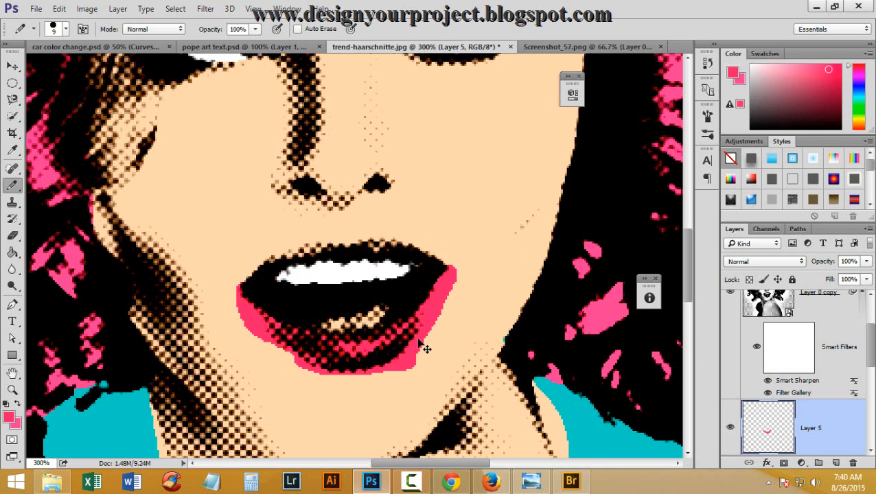
- Review the mouth, the whole portrait and the layer stack
ctrl+click(337, 334)
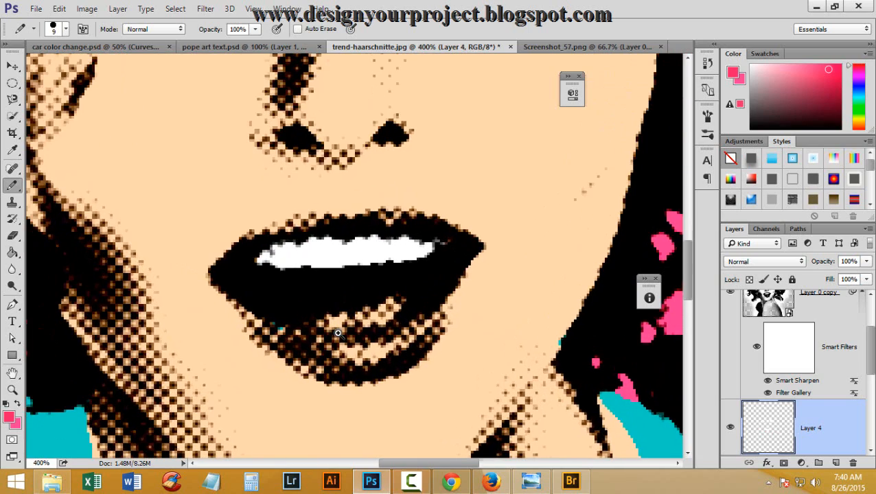
ctrl+alt+click(337, 333)
ctrl+alt+click(337, 334)
ctrl+alt+click(337, 333)
scroll(342, 329, down, 3)
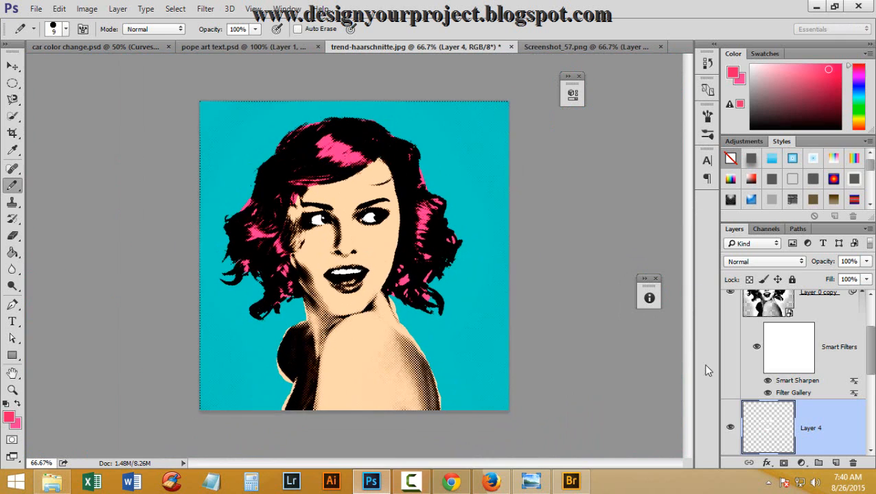
scroll(752, 423, down, 4)
scroll(761, 404, up, 5)
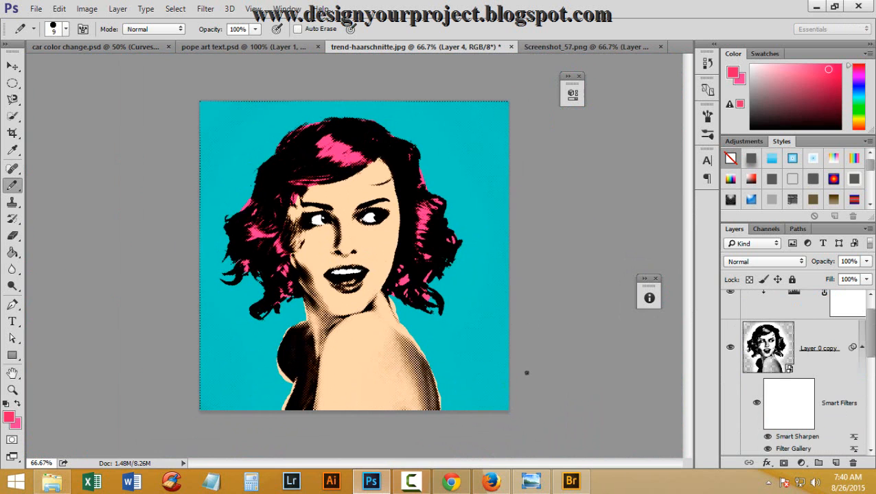
key(ctrl+plus)
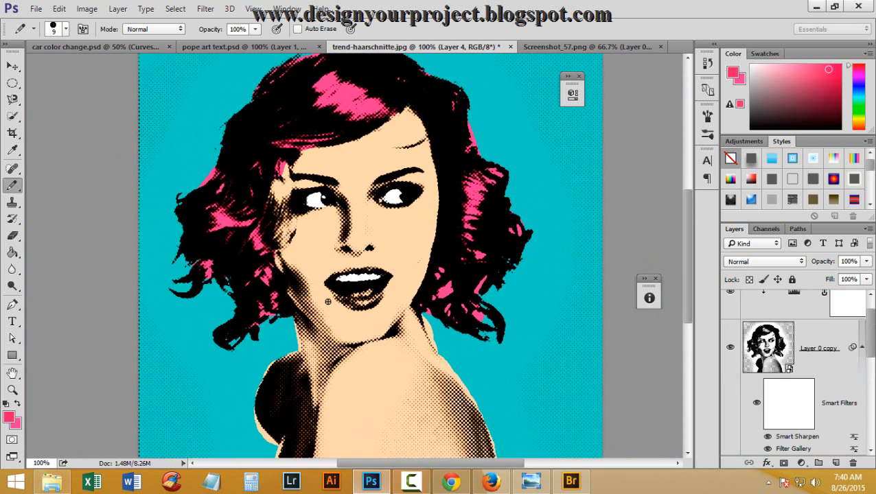
key(ctrl+plus)
scroll(326, 306, down, 1)
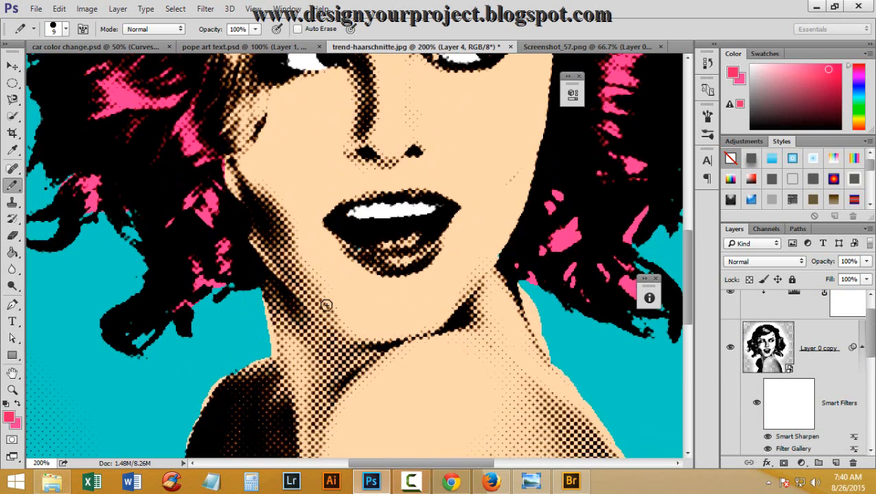
scroll(379, 267, down, 2)
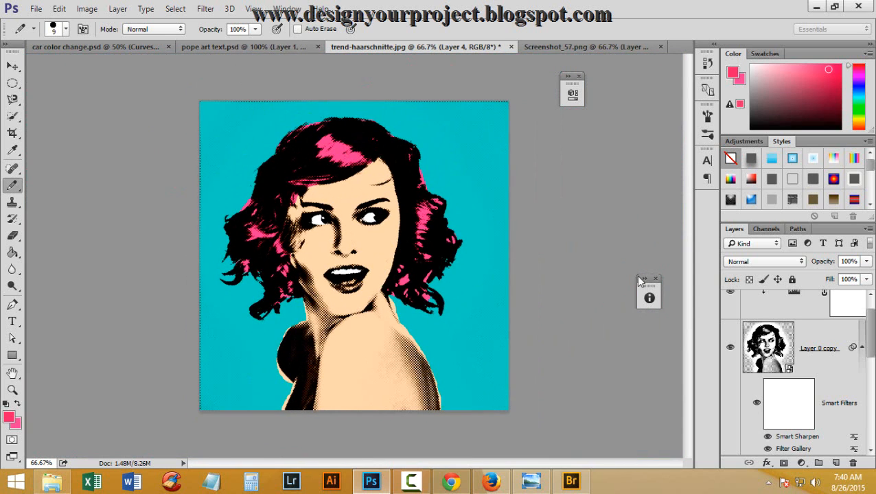
click(410, 482)
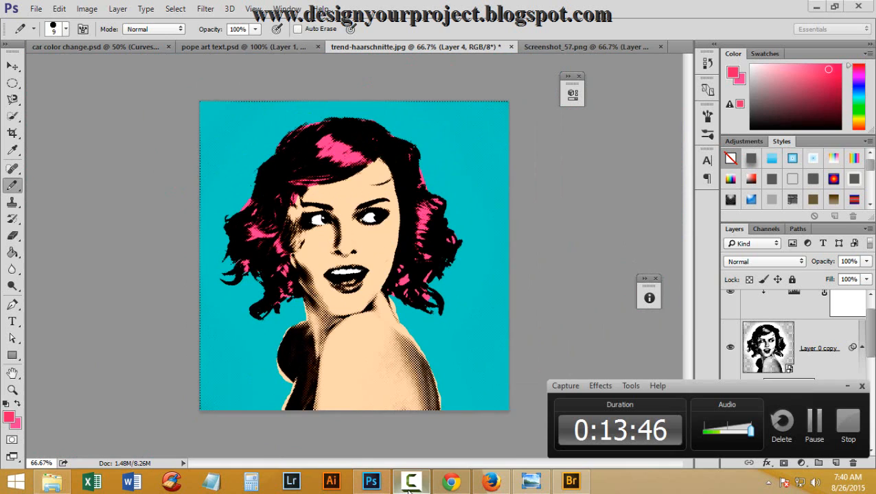
click(410, 483)
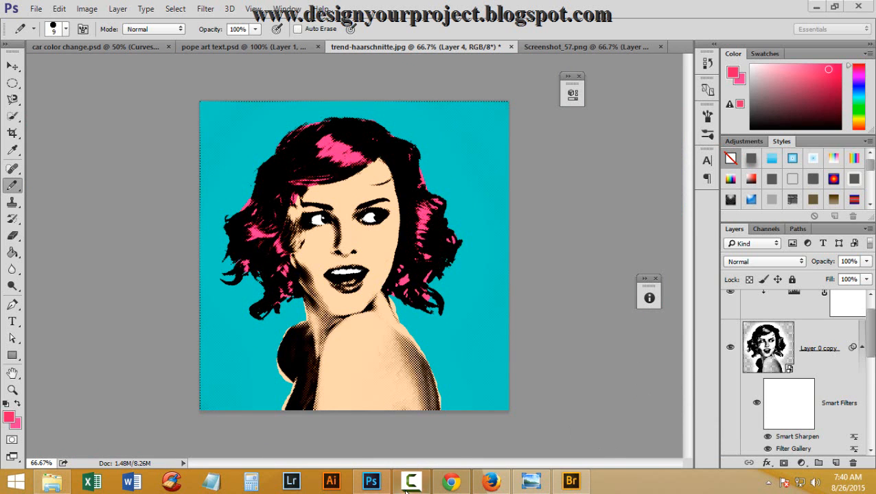
- Switch to Chrome and look over the YouTube channel's home page, from its banner to the featured videos and uploads
click(451, 482)
scroll(335, 201, down, 4)
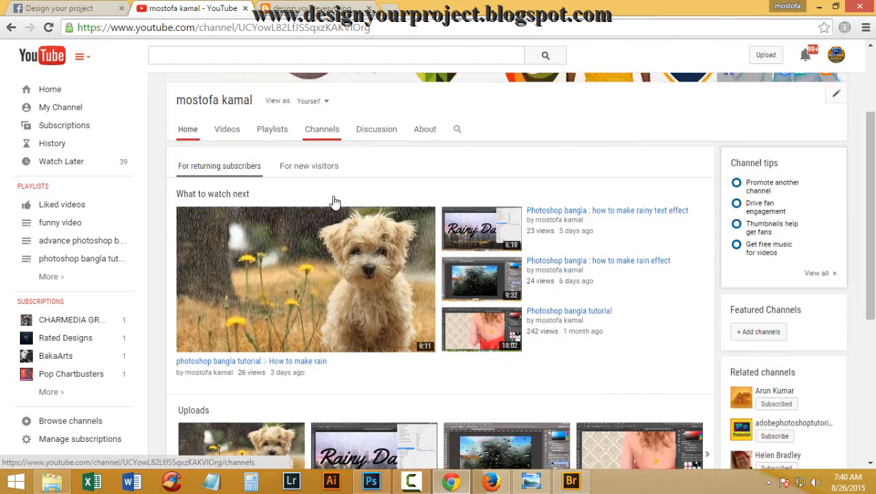
scroll(377, 203, up, 5)
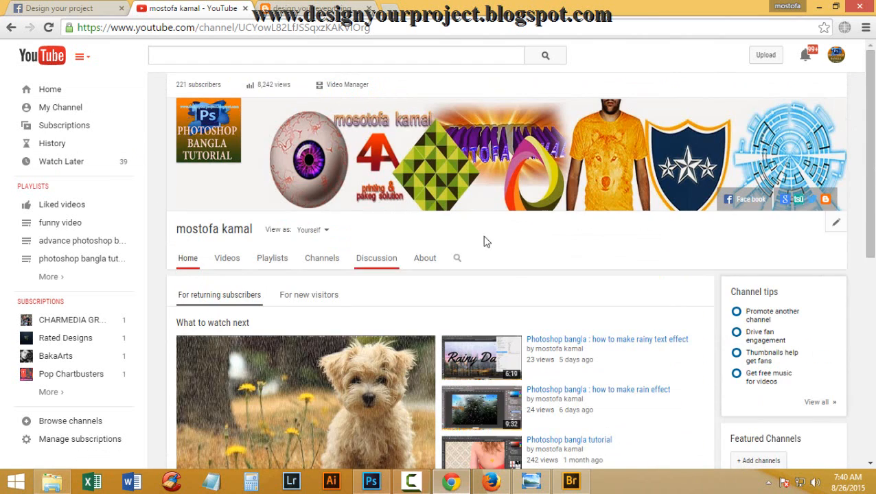
- Show the Design your project Facebook group and look over its cover and pinned logo tutorial post
click(60, 9)
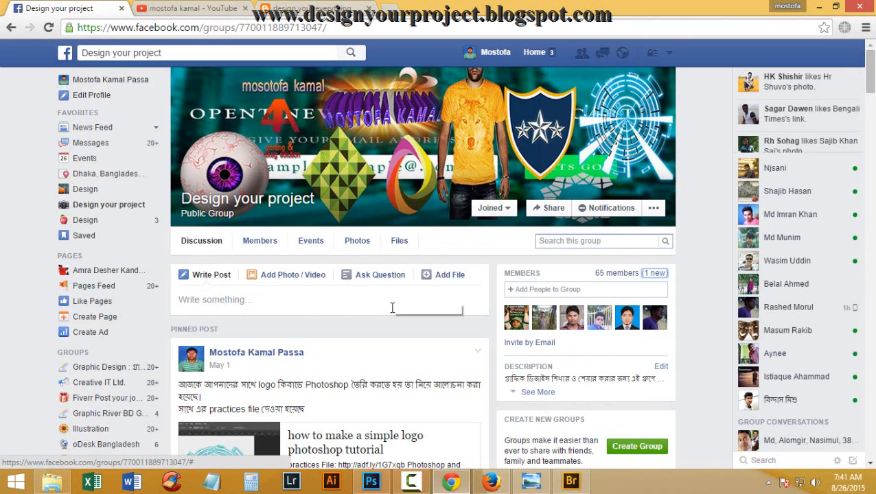
scroll(391, 309, down, 2)
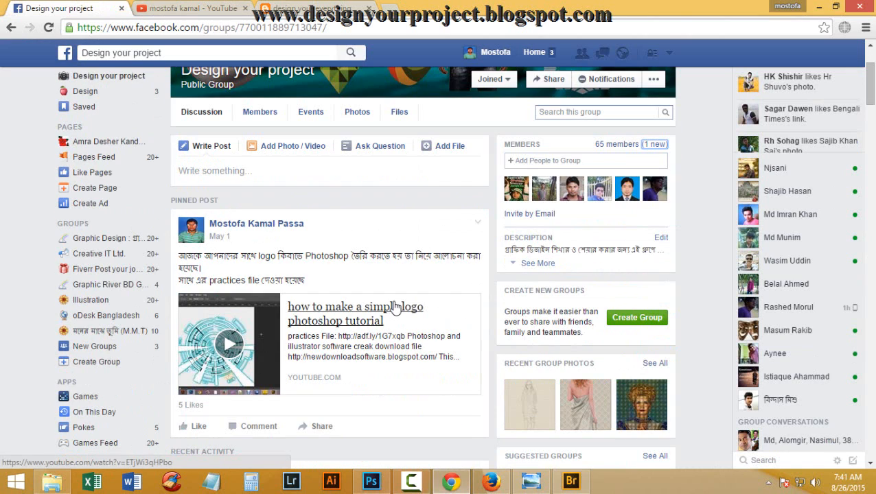
scroll(395, 306, up, 1)
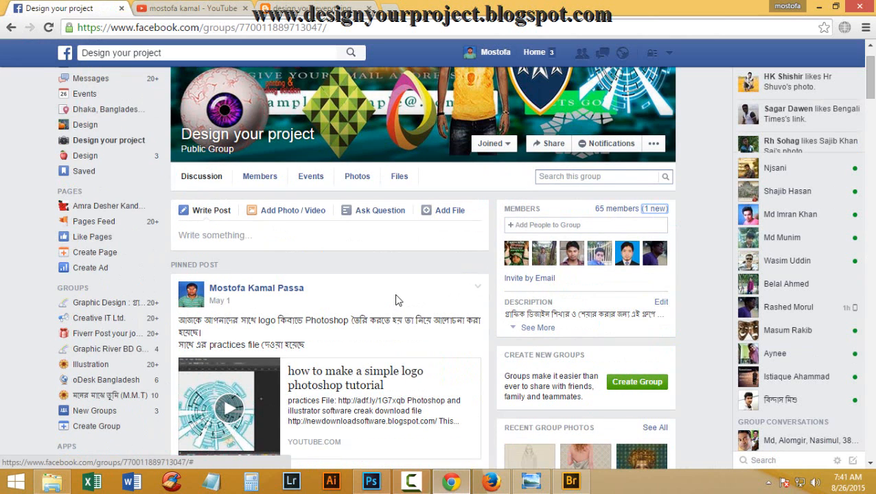
scroll(396, 300, up, 1)
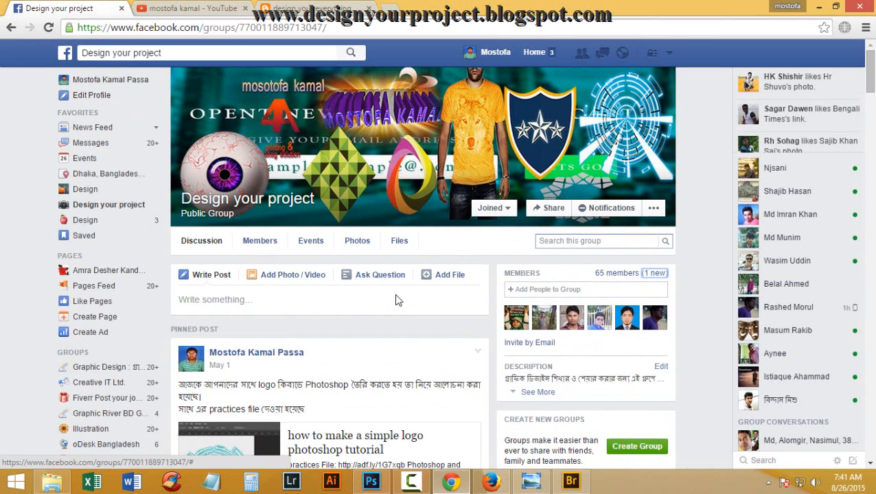